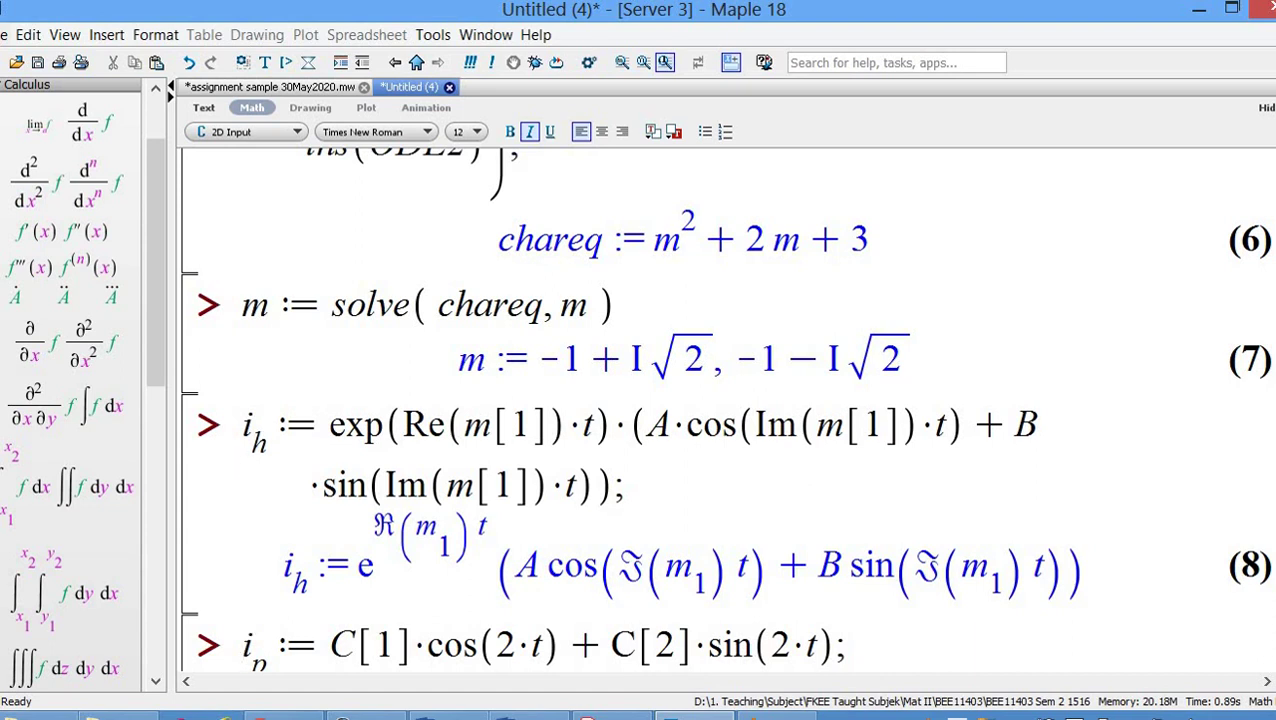
Evaluate the trial solution i_p := C[1]·cos(2·t) + C[2]·sin(2·t) and compare it with the cos(2·t) forcing term in ODE2
key("Return")
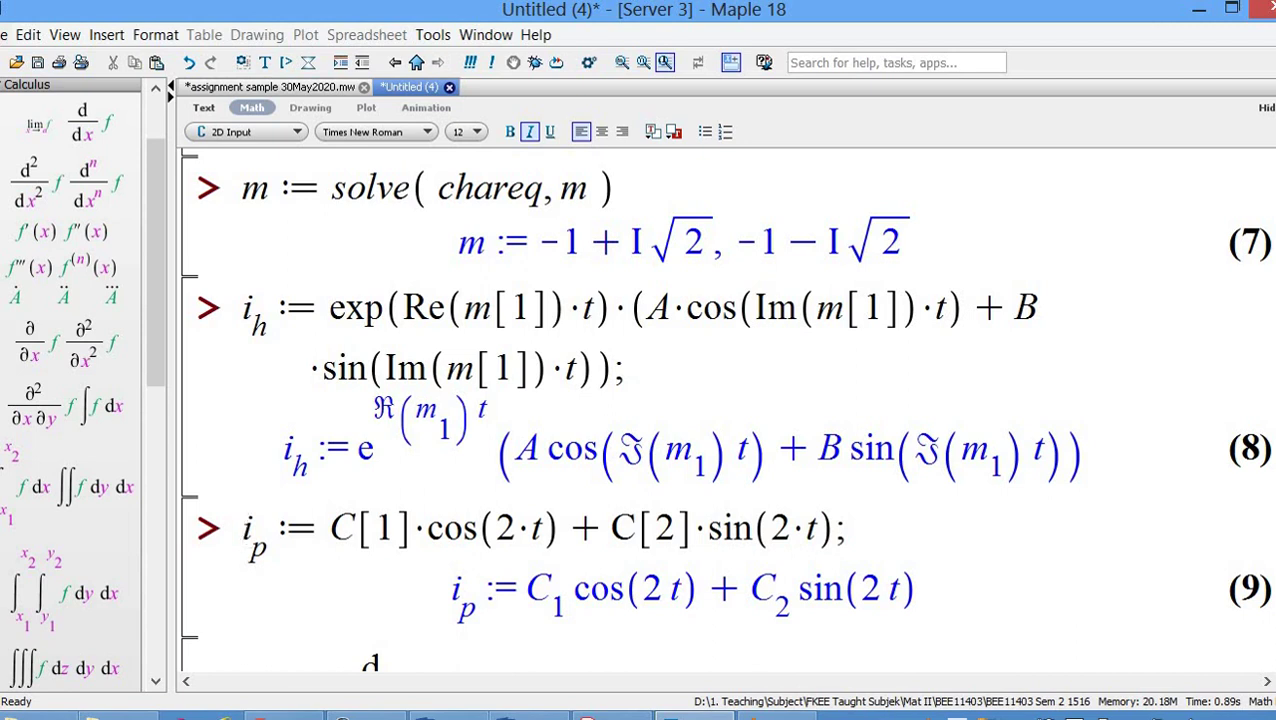
scroll(246, 528, "up", 10)
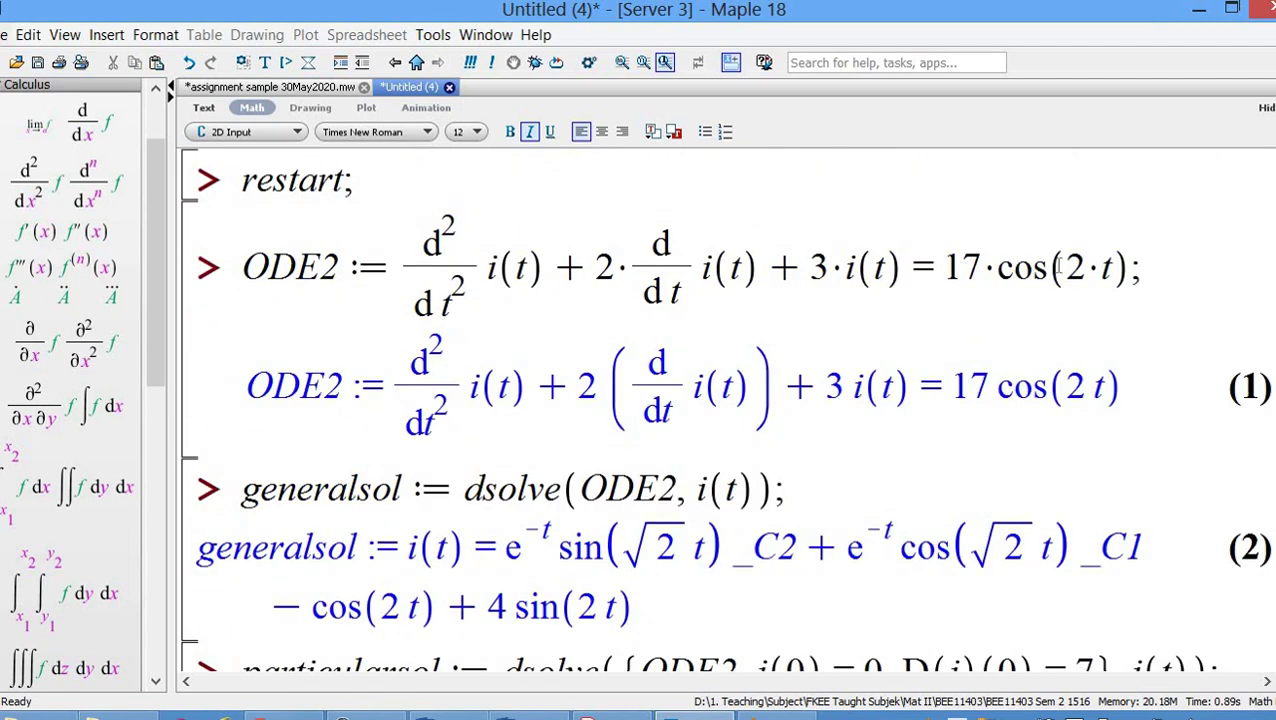
scroll(1240, 350, "down", 20)
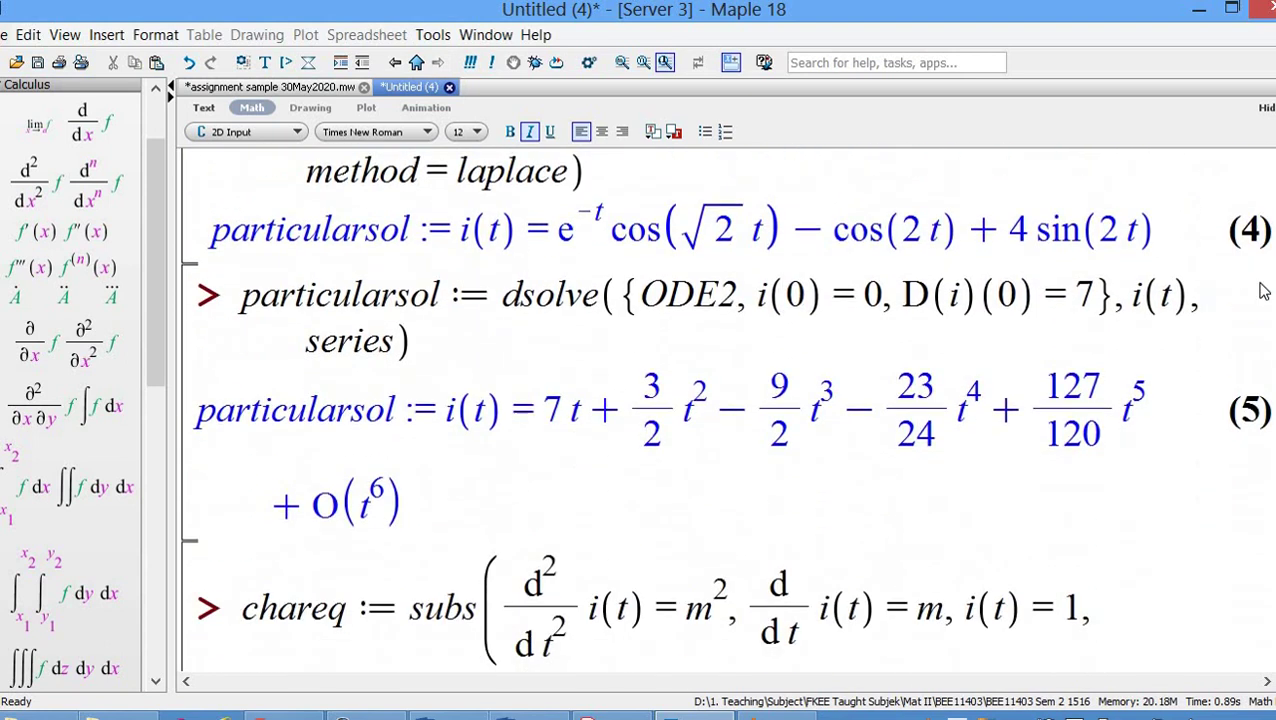
scroll(1240, 350, "down", 8)
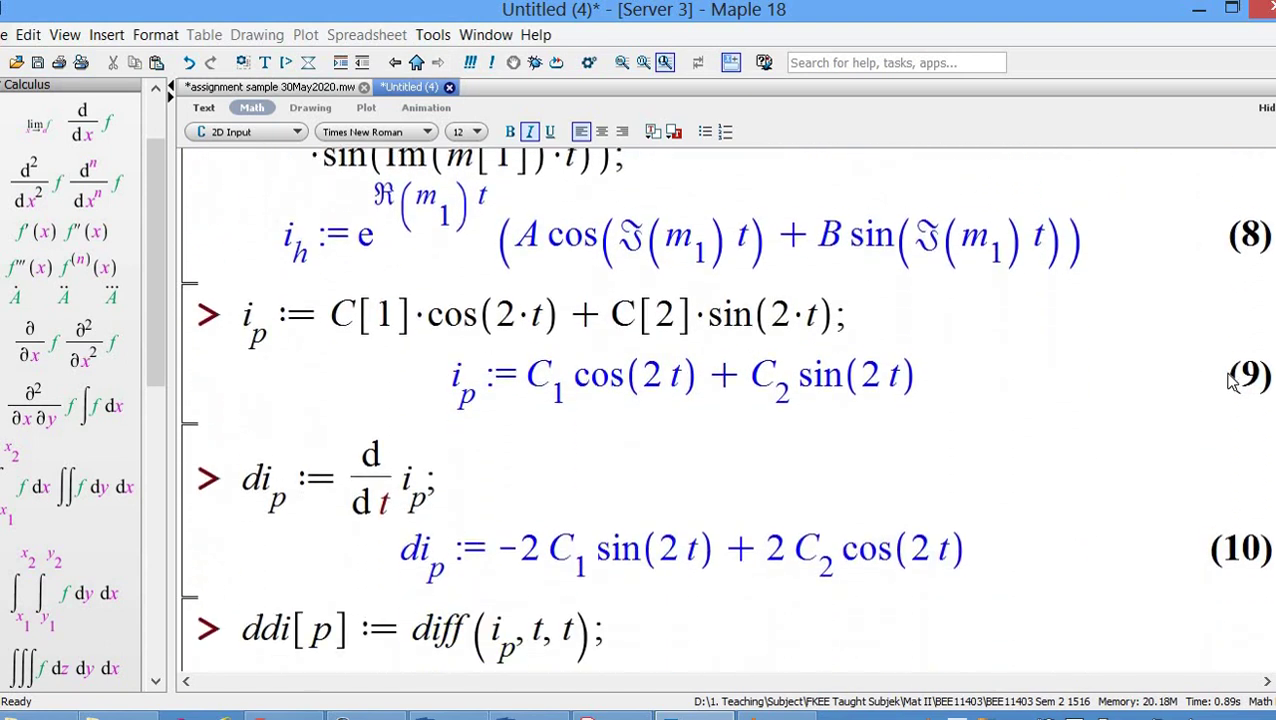
scroll(1230, 374, "up", 1)
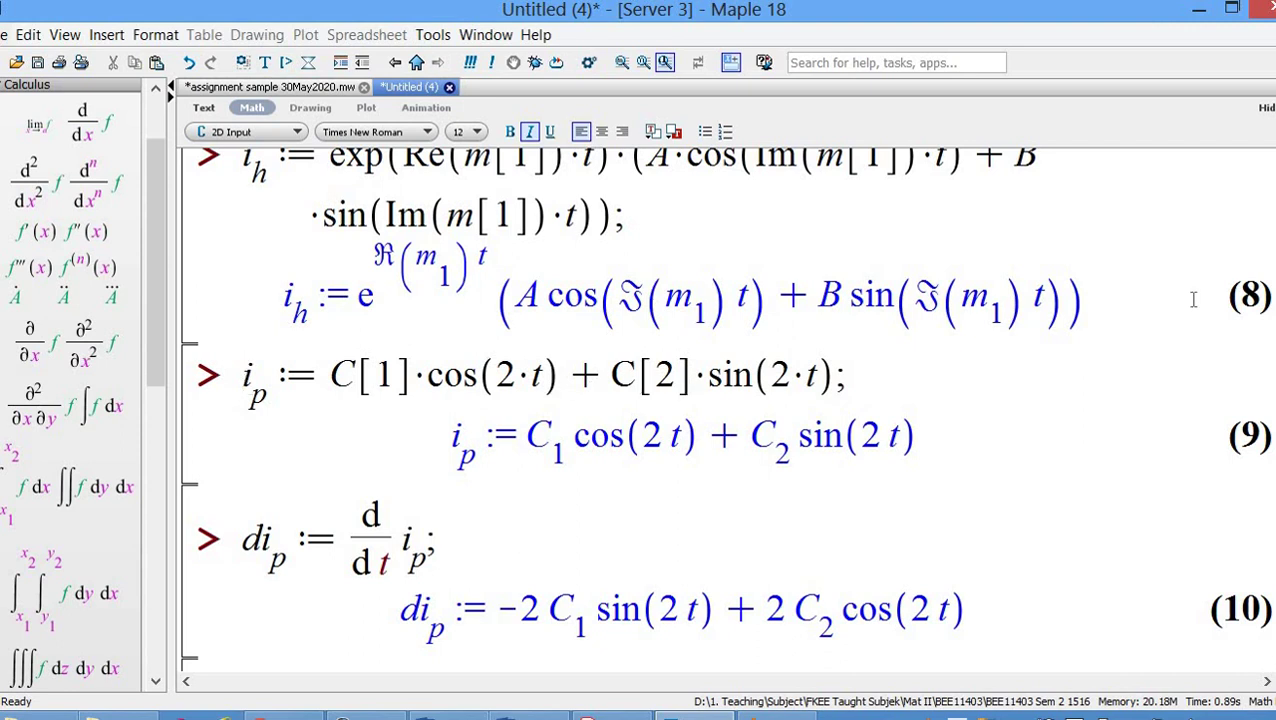
scroll(1083, 250, "up", 15)
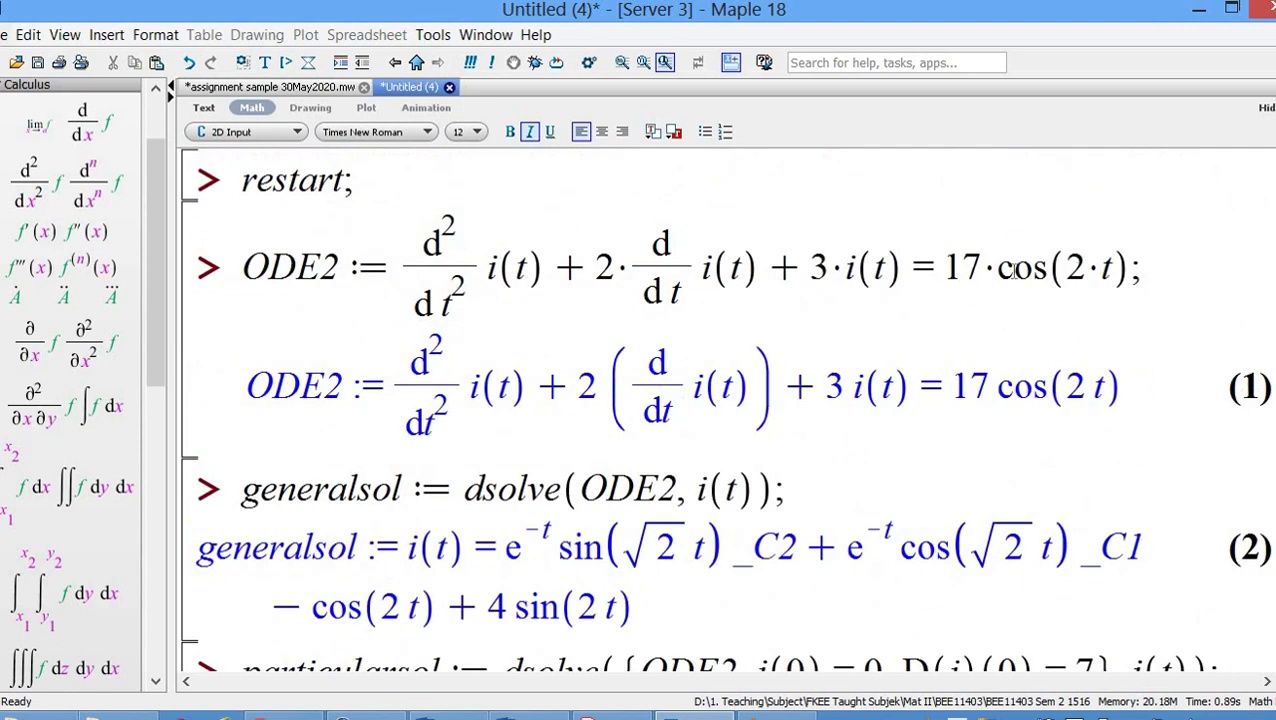
left_click_drag(1000, 263, 1128, 265)
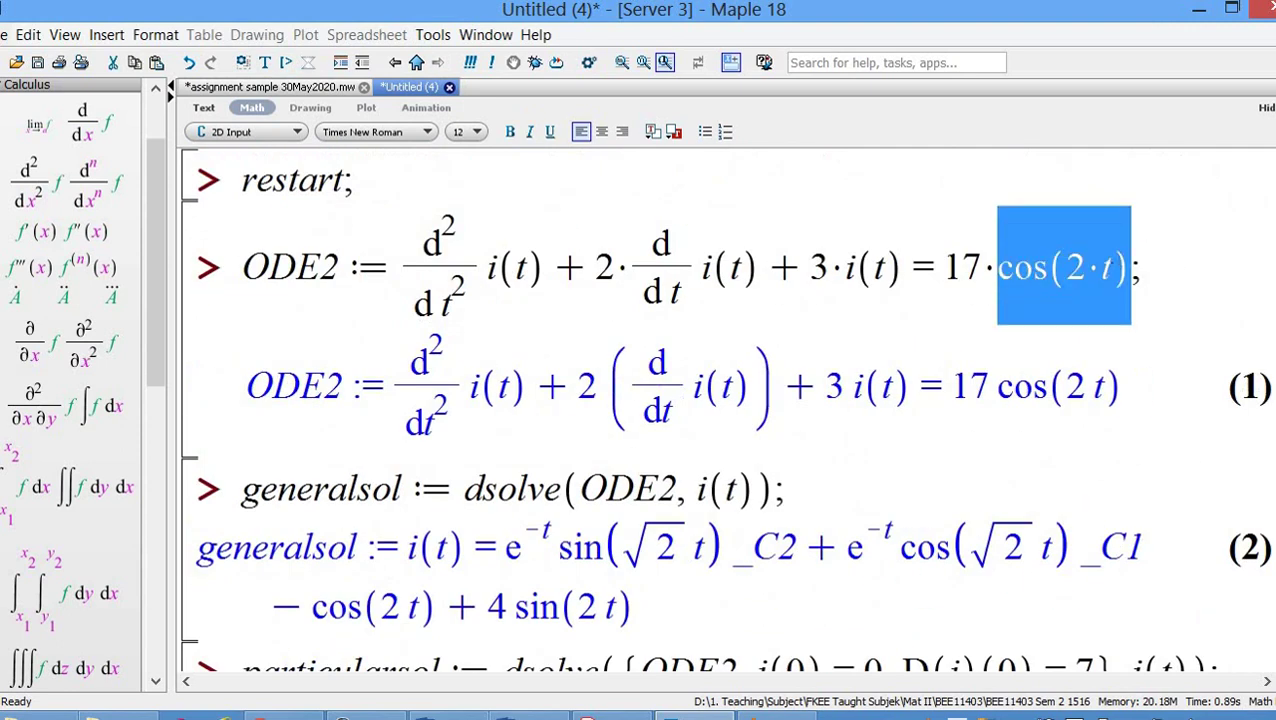
scroll(728, 410, "down", 15)
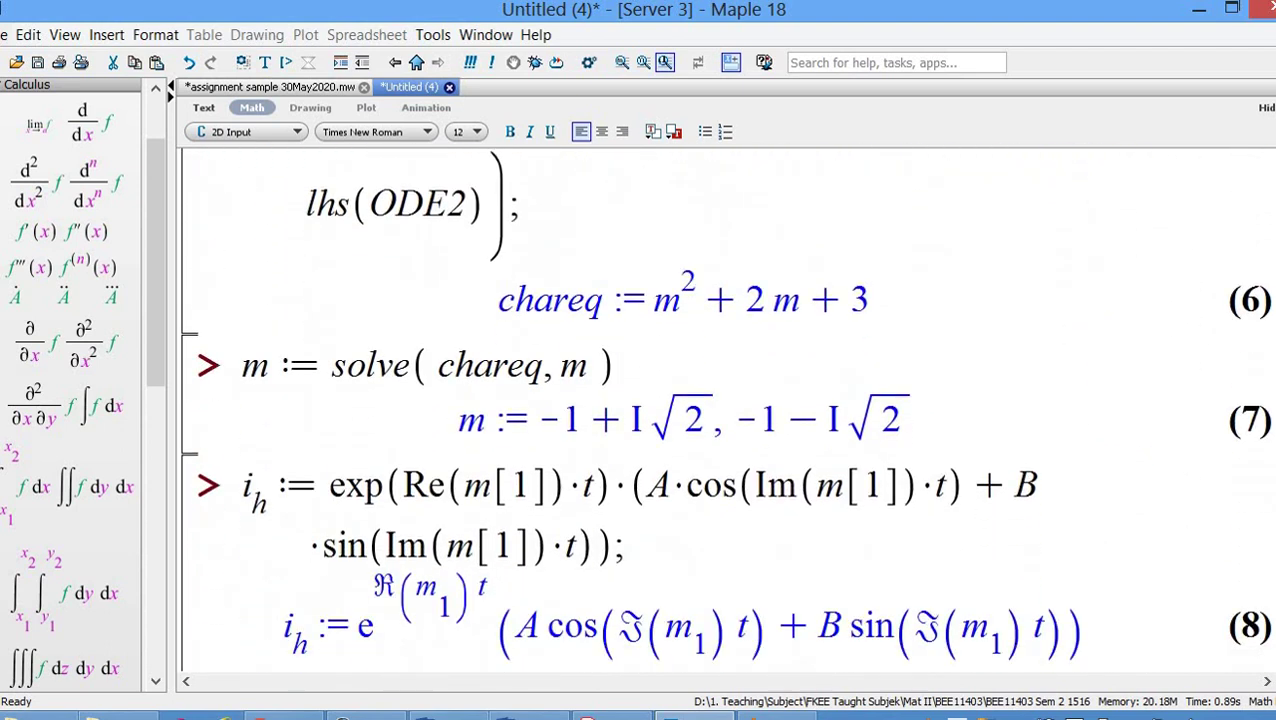
scroll(1115, 373, "down", 8)
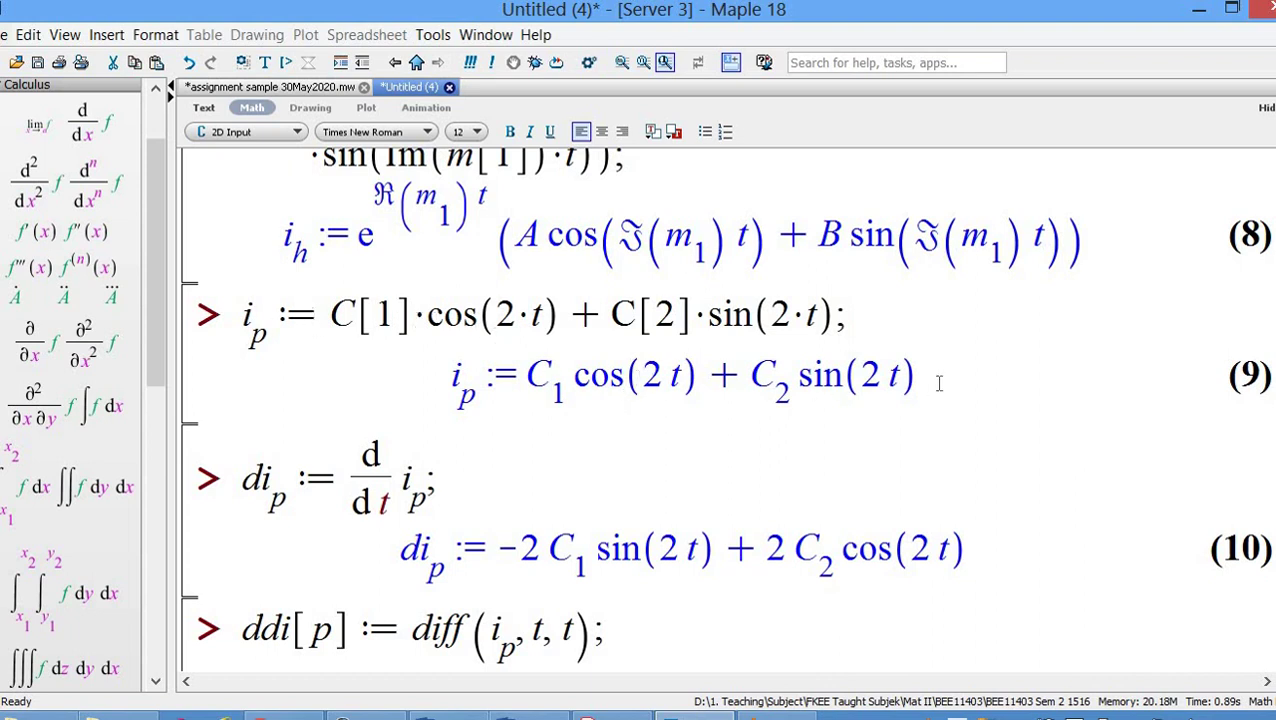
Re-evaluate i_p, its first derivative di_p, and the second derivative ddi[p] := diff(i_p, t, t)
left_click(869, 325)
key("Return")
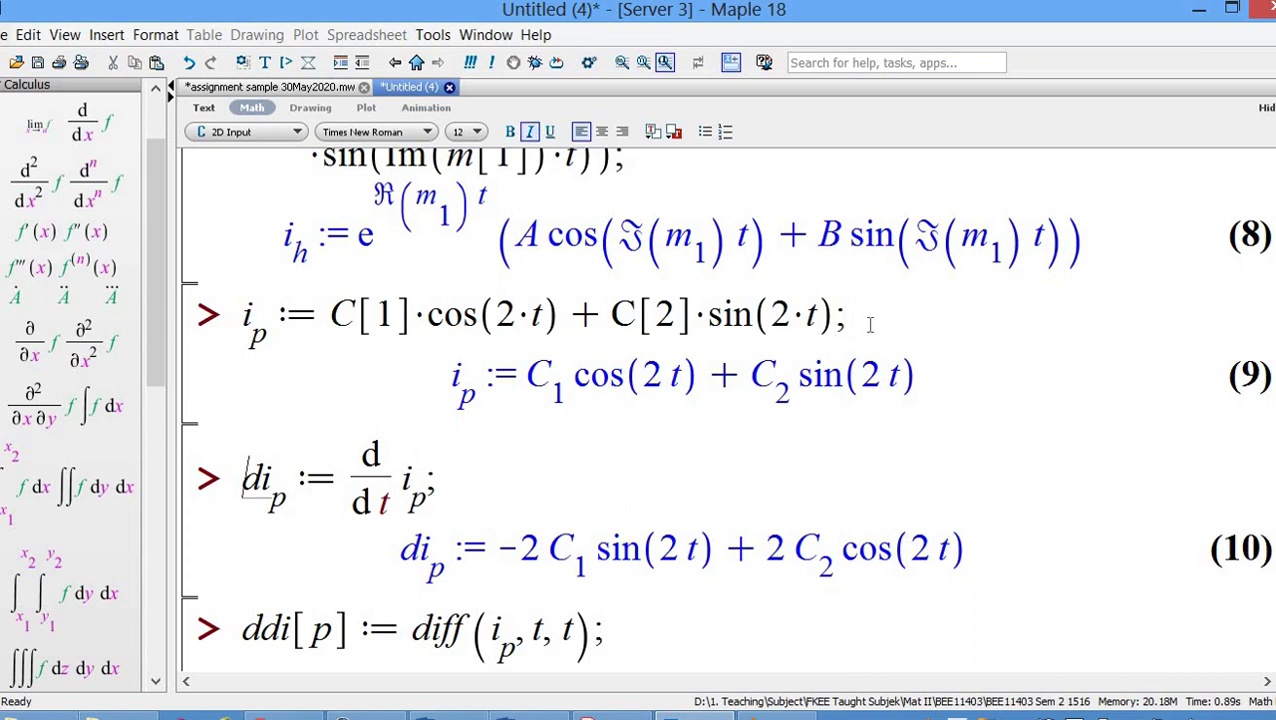
left_click(476, 483)
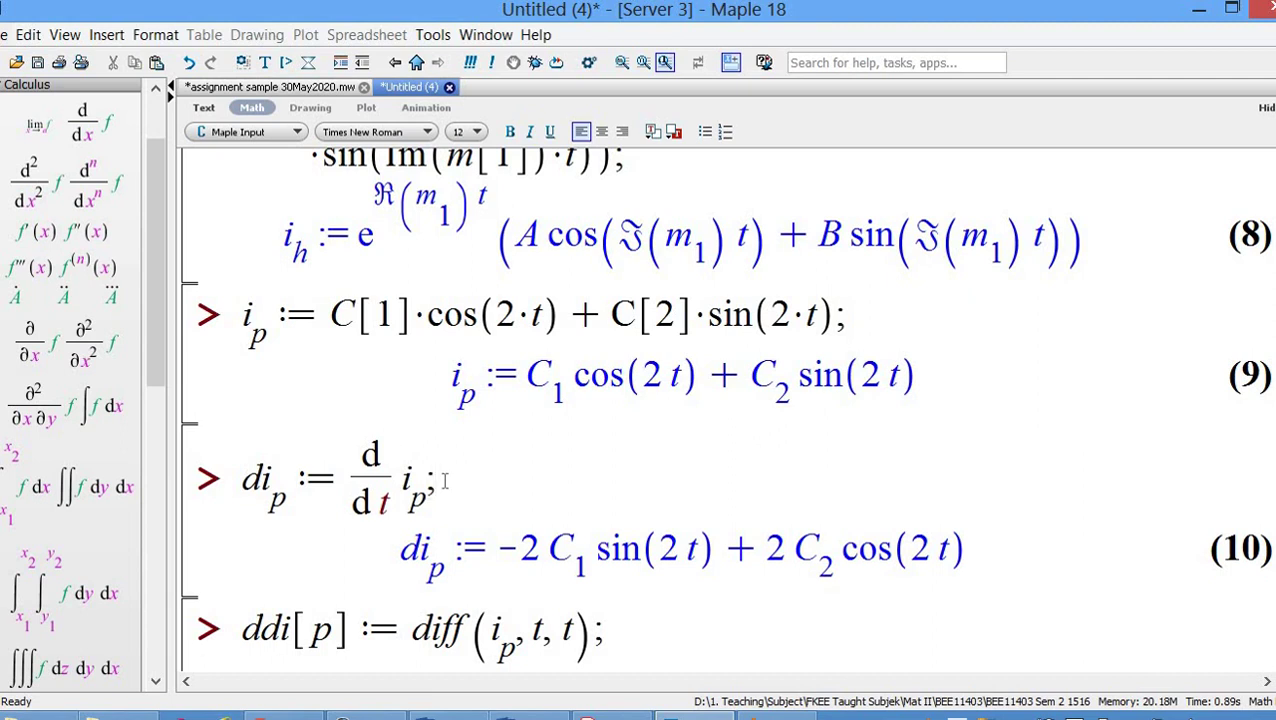
key("Return")
key("Return")
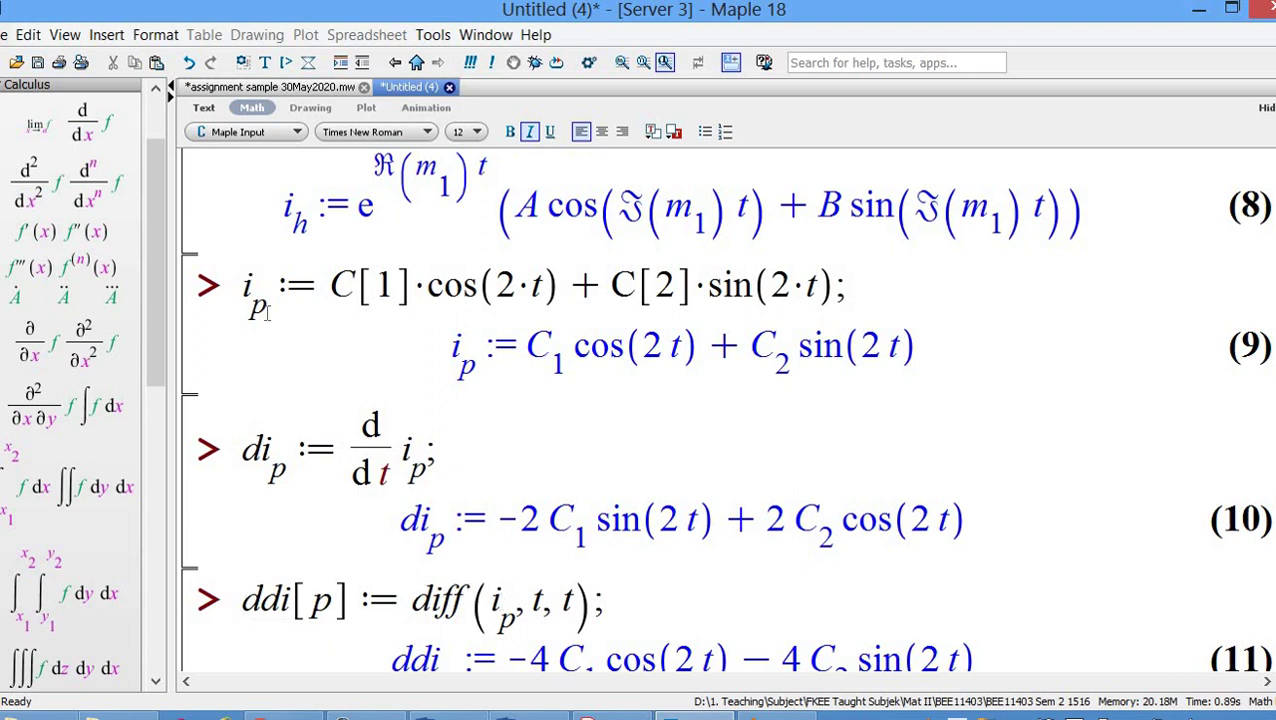
Insert a new execution group below di_p that differentiates di_p with respect to t using the derivative template, and evaluate it
left_click(476, 438)
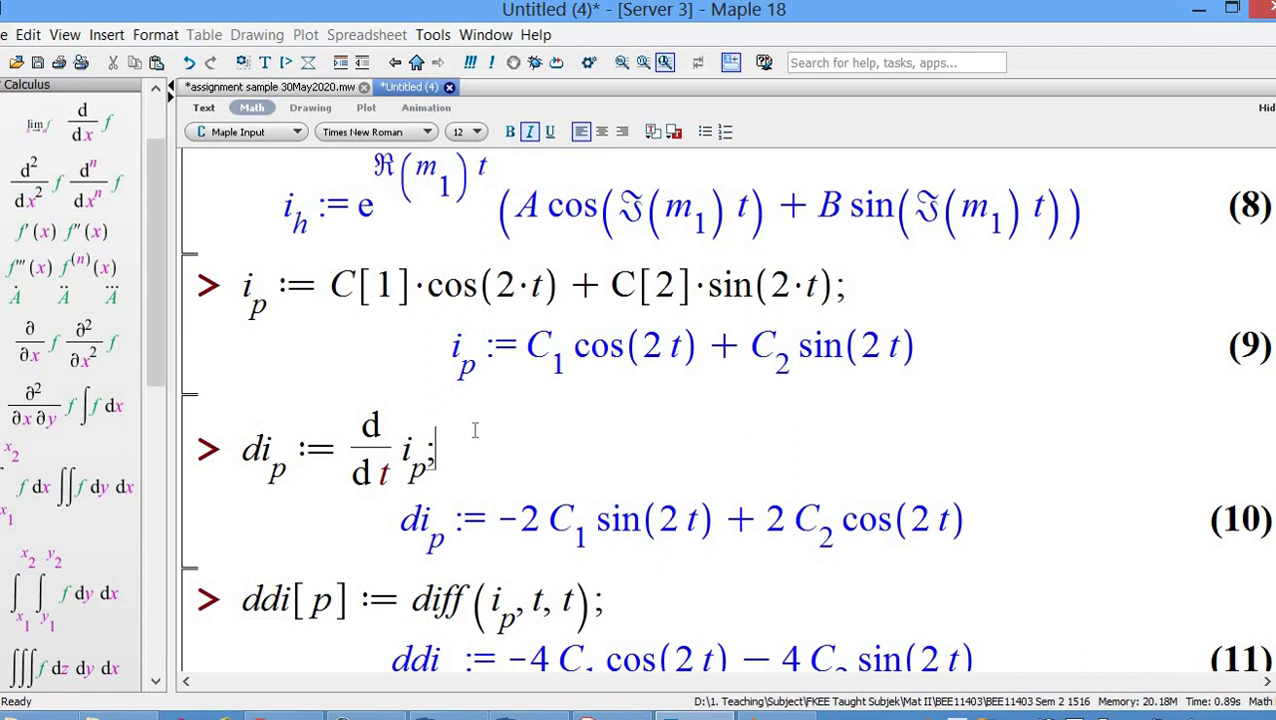
left_click(285, 62)
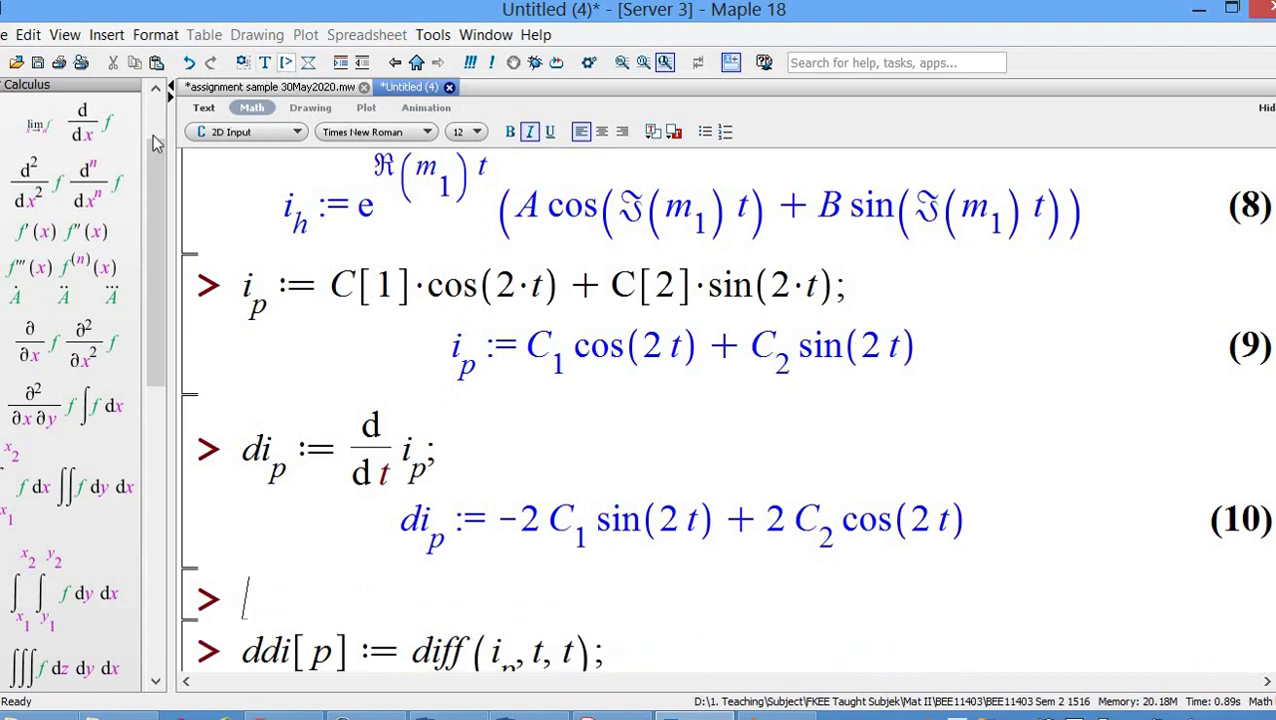
left_click(85, 125)
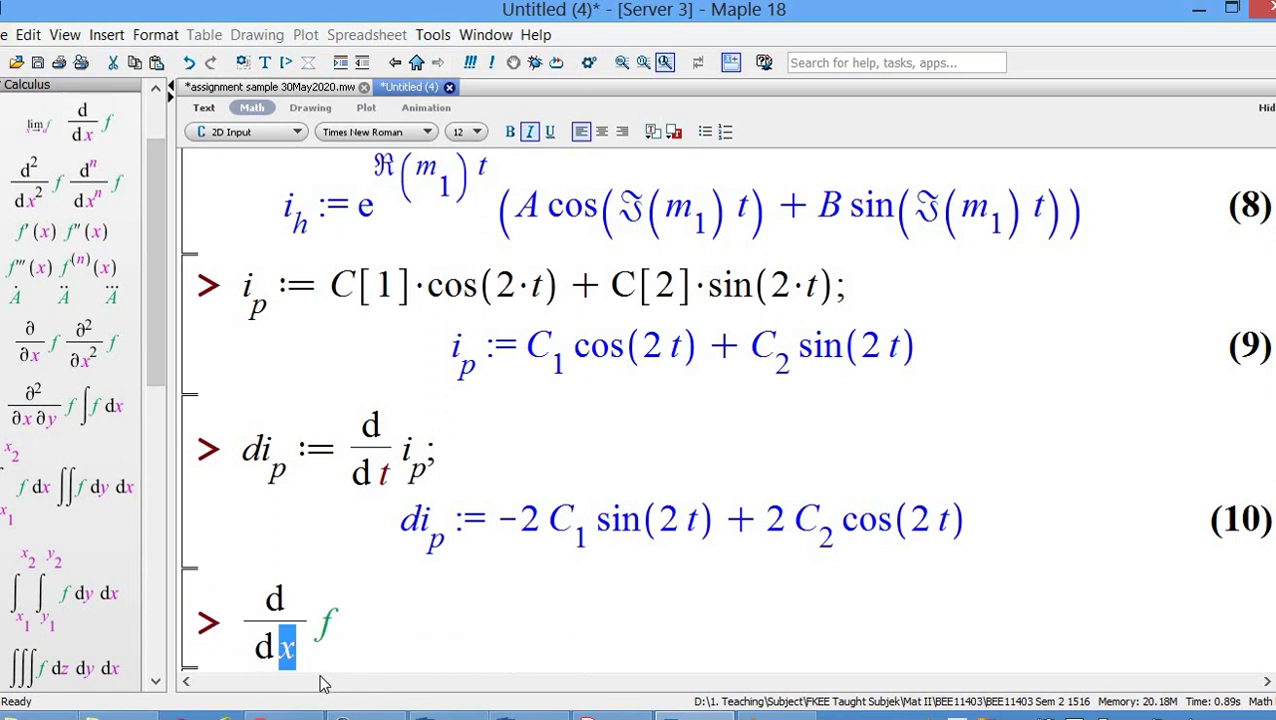
type("t")
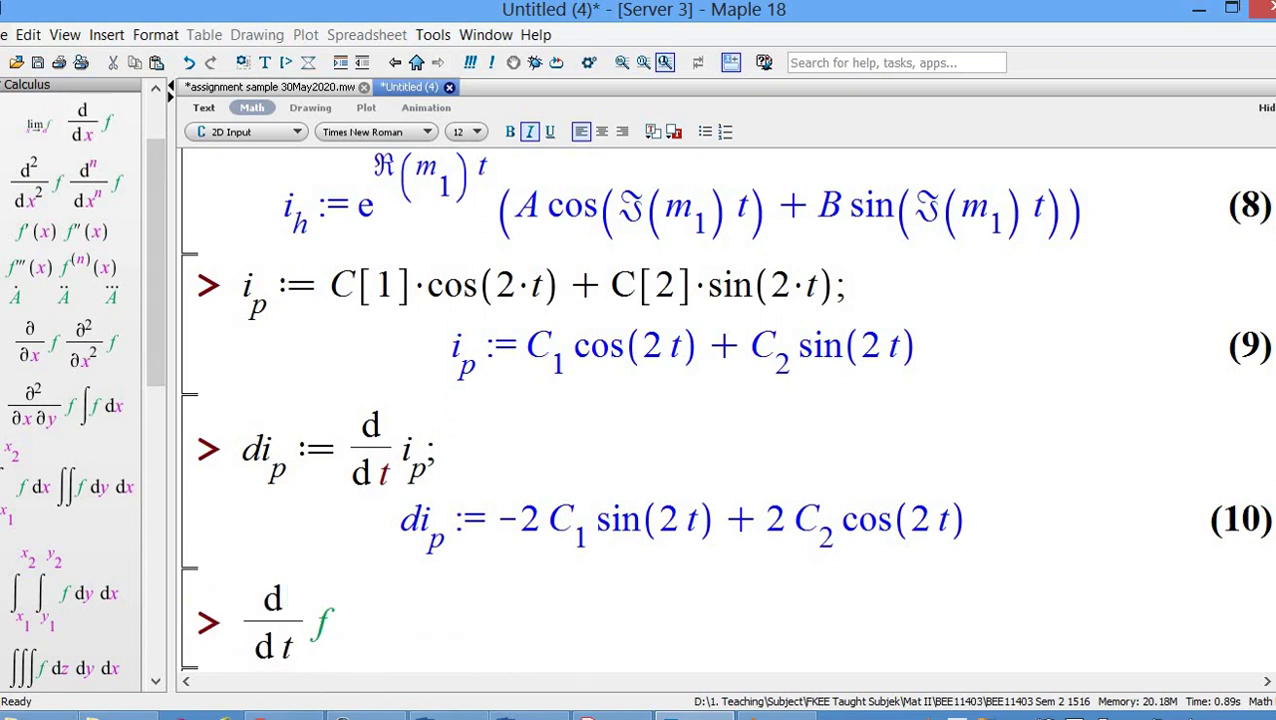
scroll(723, 408, "down", 3)
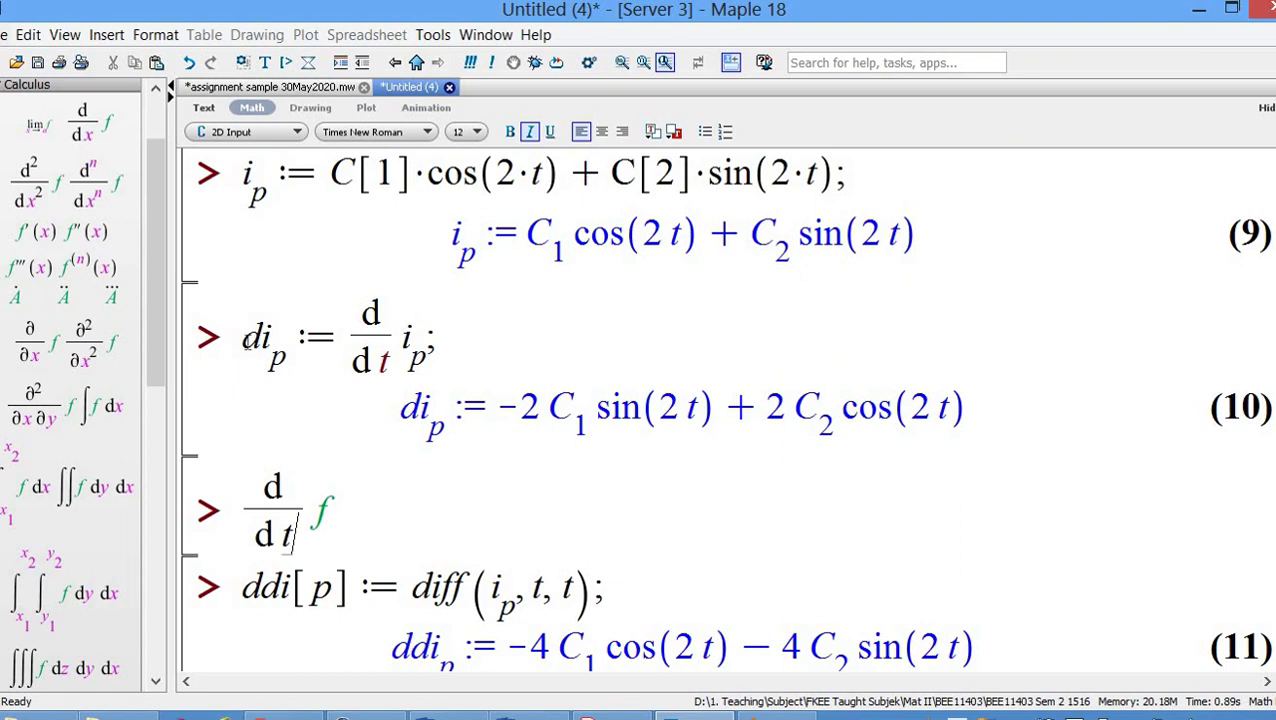
left_click_drag(246, 340, 281, 356)
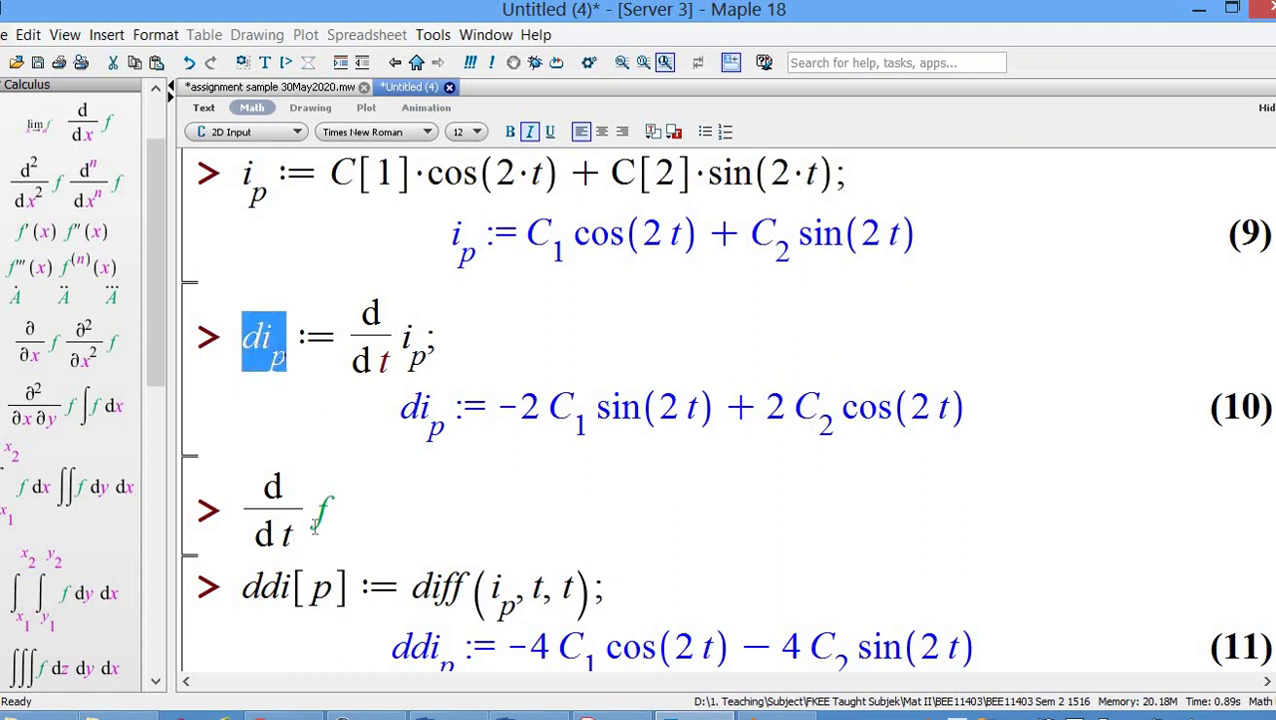
left_click_drag(313, 530, 340, 506)
type("di_p")
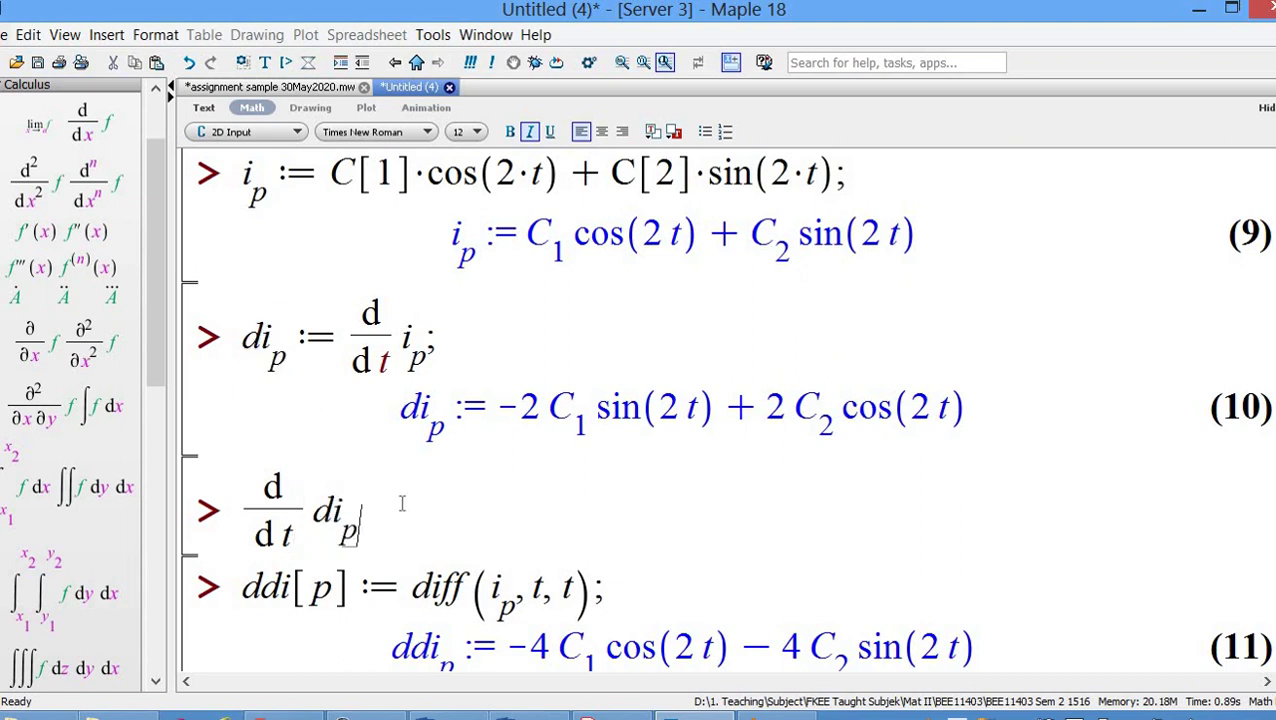
key("Return")
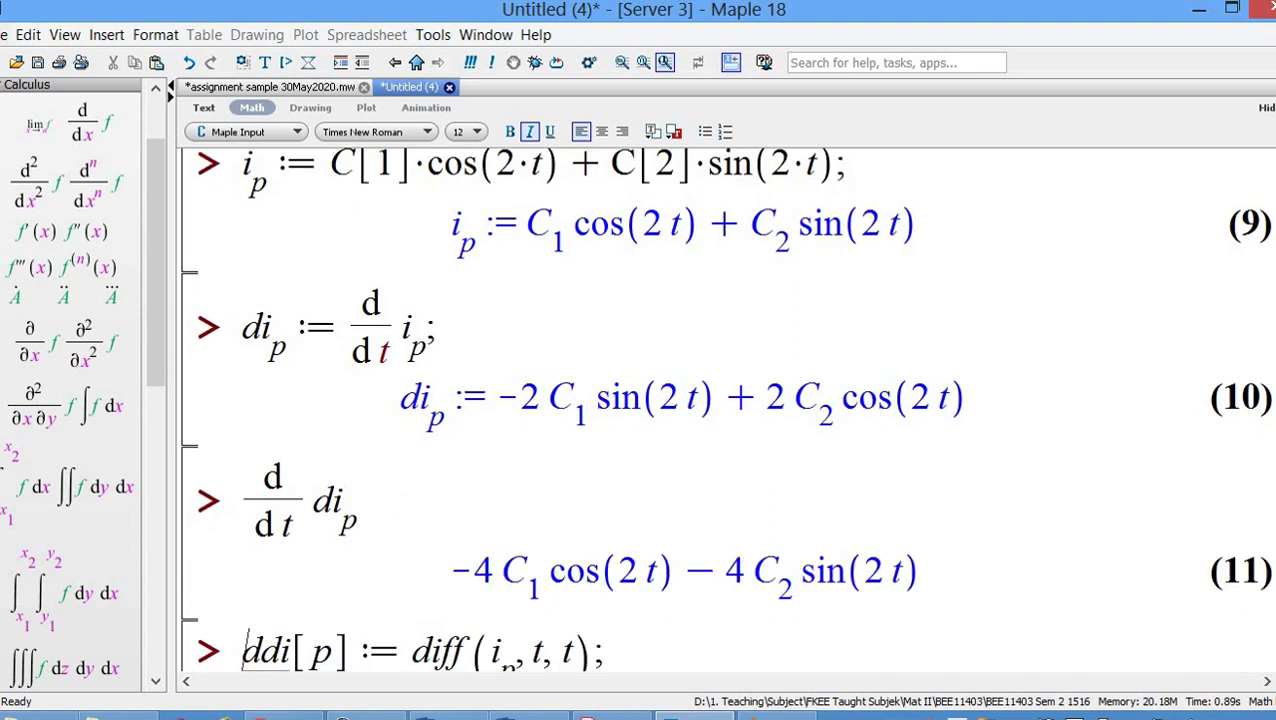
Re-evaluate ddi[p] := diff(i_p, t, t) and end the new derivative-of-di_p command with a semicolon
key("Return")
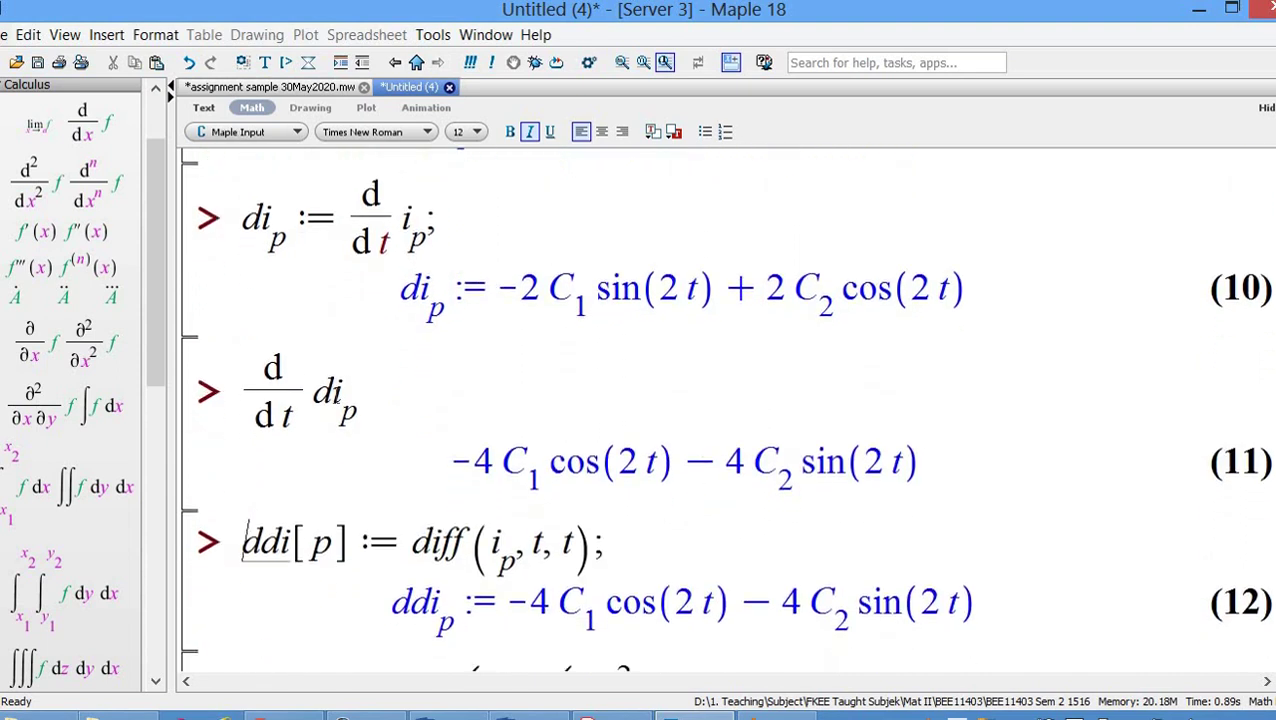
left_click(380, 398)
key("Right")
type(";")
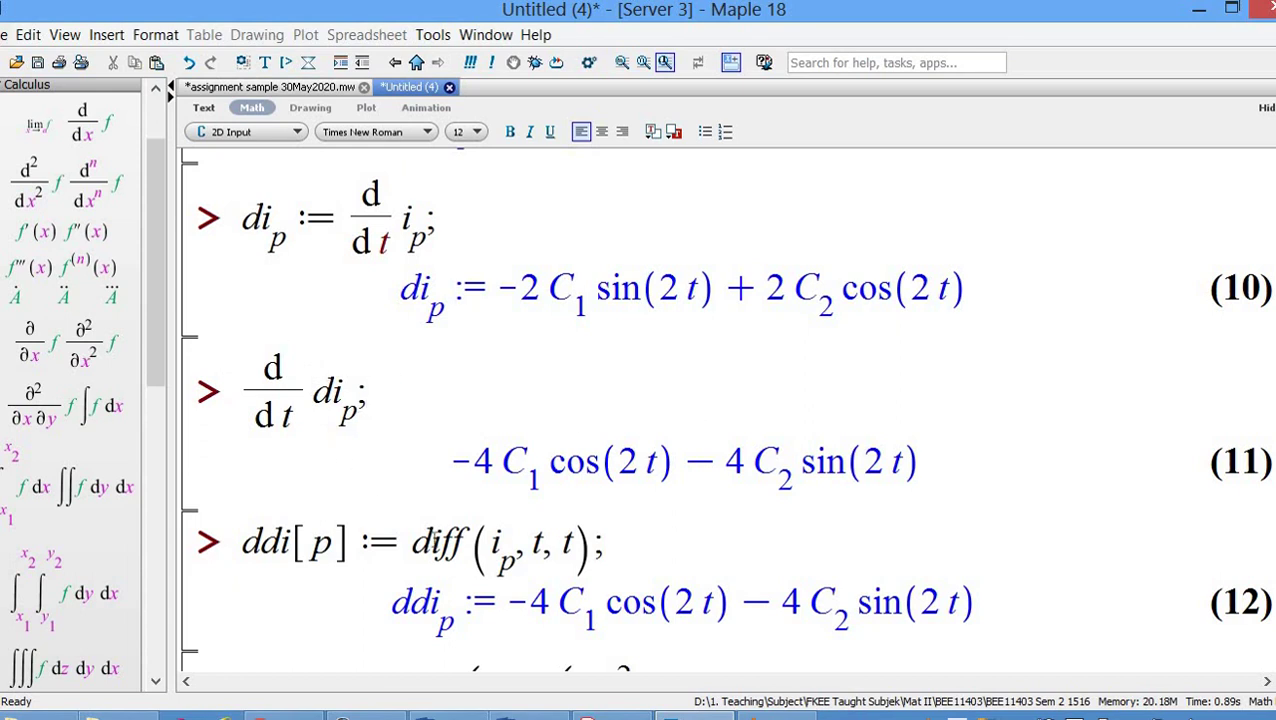
Examine how the eq command substitutes ddi_p, di_p and i_p into ODE2, comparing it with the definitions above
left_click(618, 545)
scroll(723, 409, "down", 5)
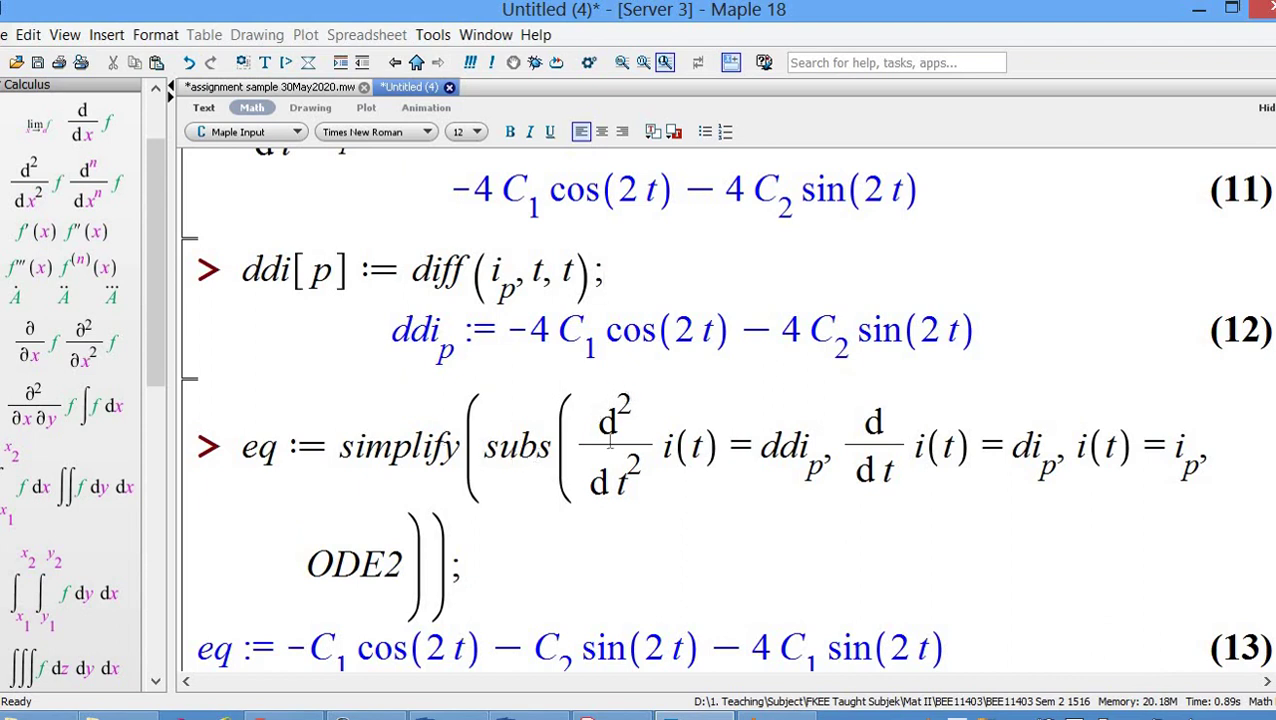
left_click_drag(606, 441, 779, 462)
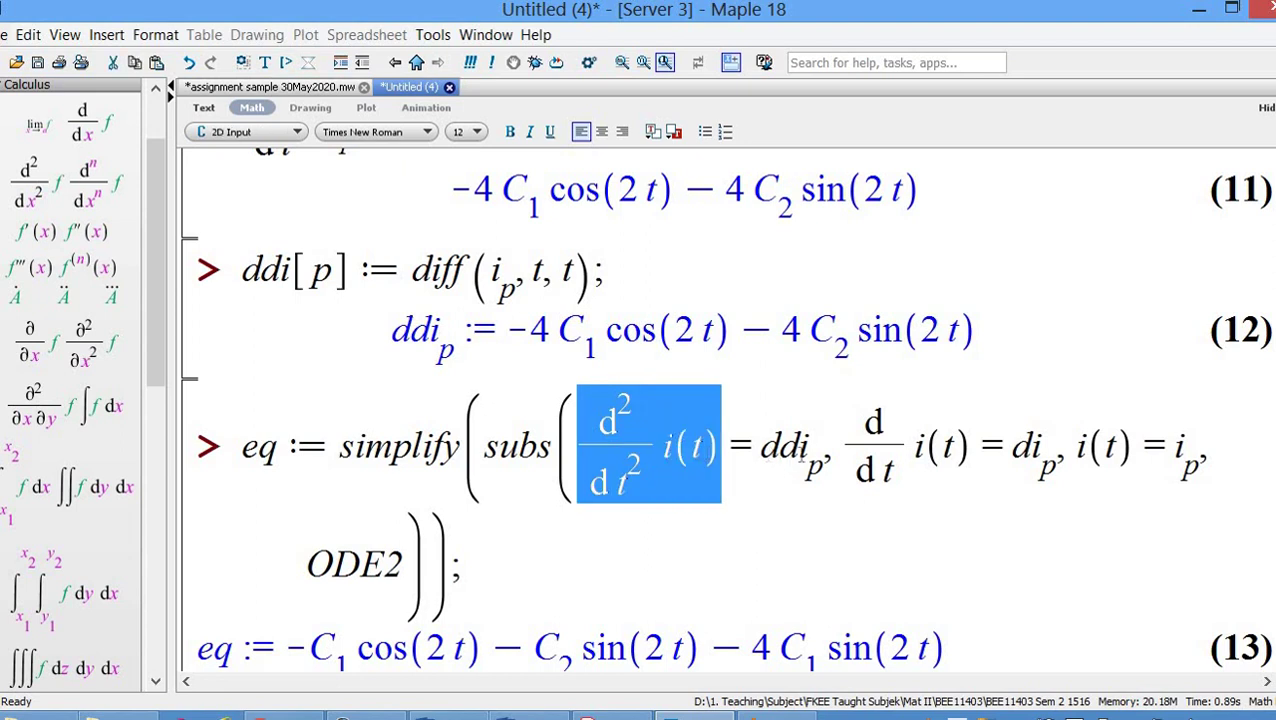
left_click_drag(865, 447, 1188, 460)
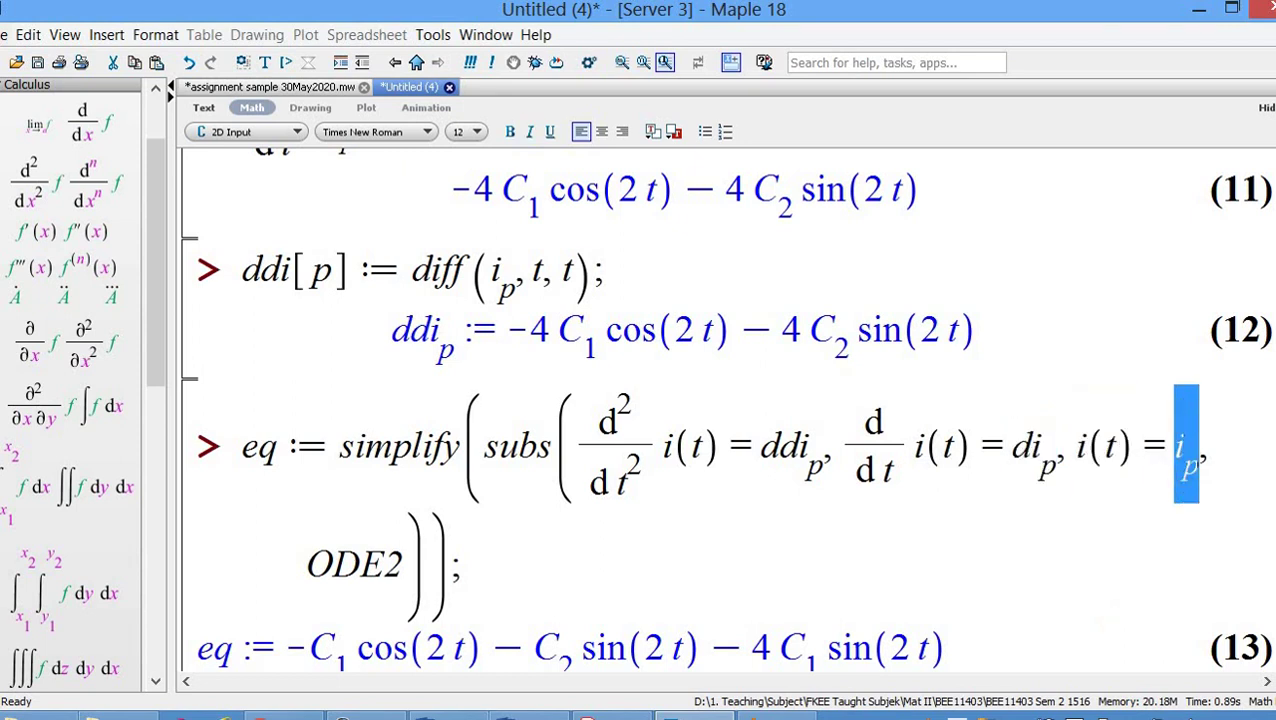
scroll(723, 409, "up", 8)
scroll(370, 345, "up", 1)
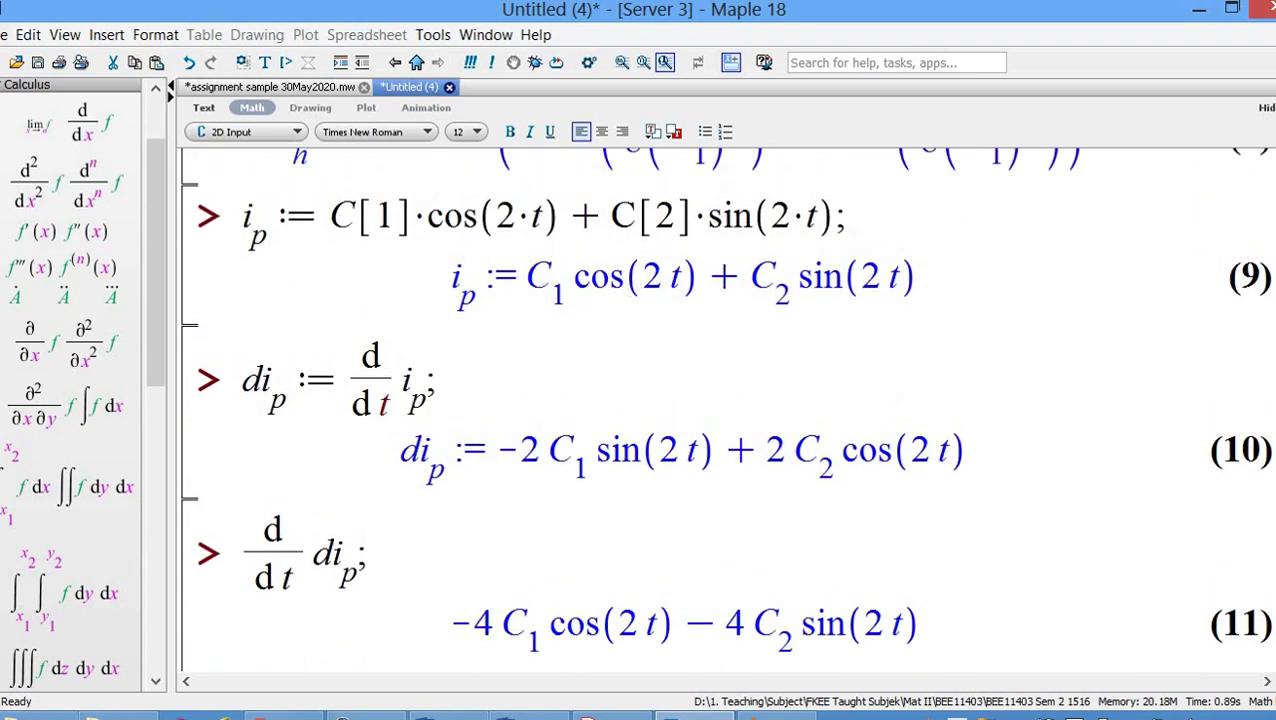
scroll(396, 500, "down", 10)
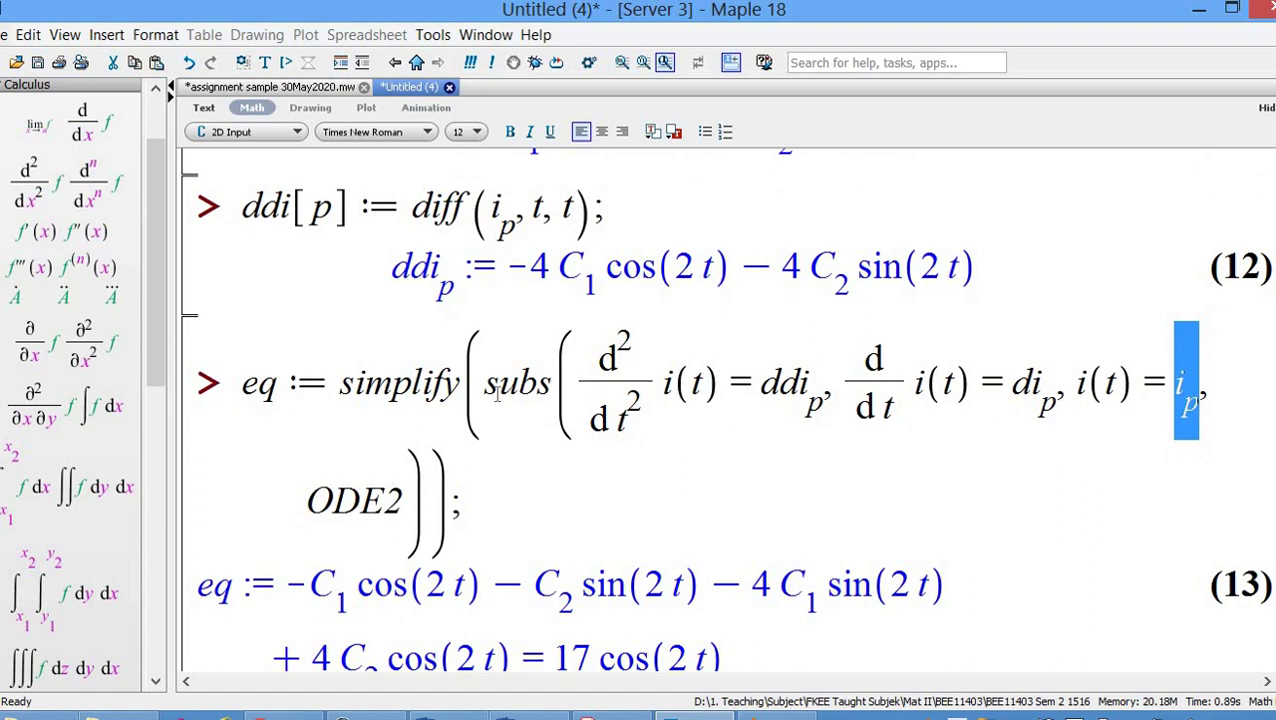
left_click_drag(497, 392, 409, 476)
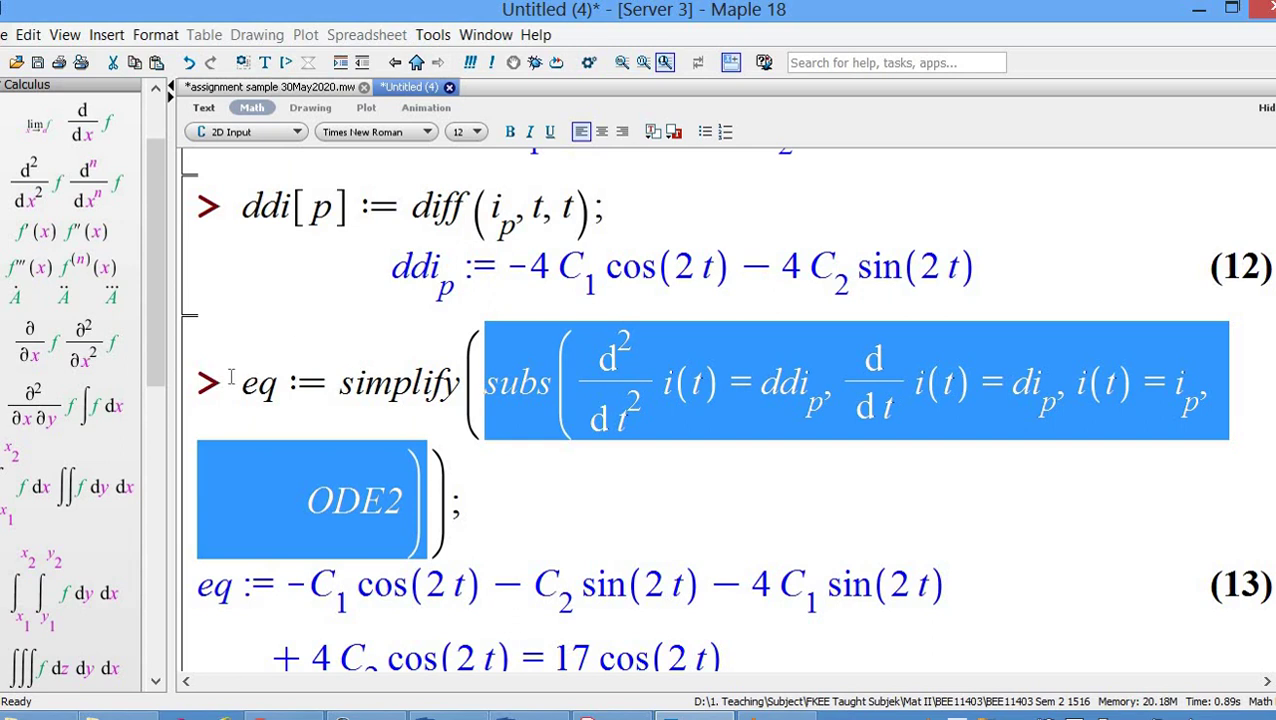
Evaluate the eq := simplify(subs(…, ODE2)) command and re-execute the entire worksheet, returning to the eq and eq1 results
left_click(612, 551)
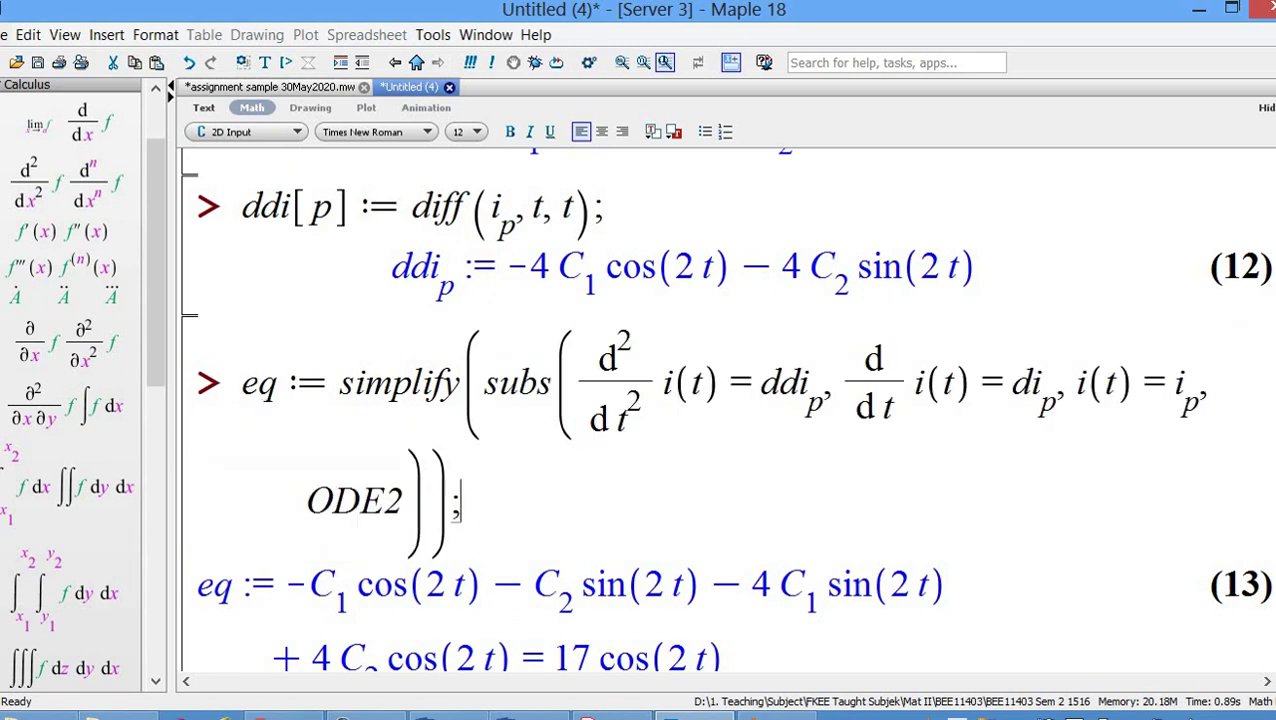
key("Return")
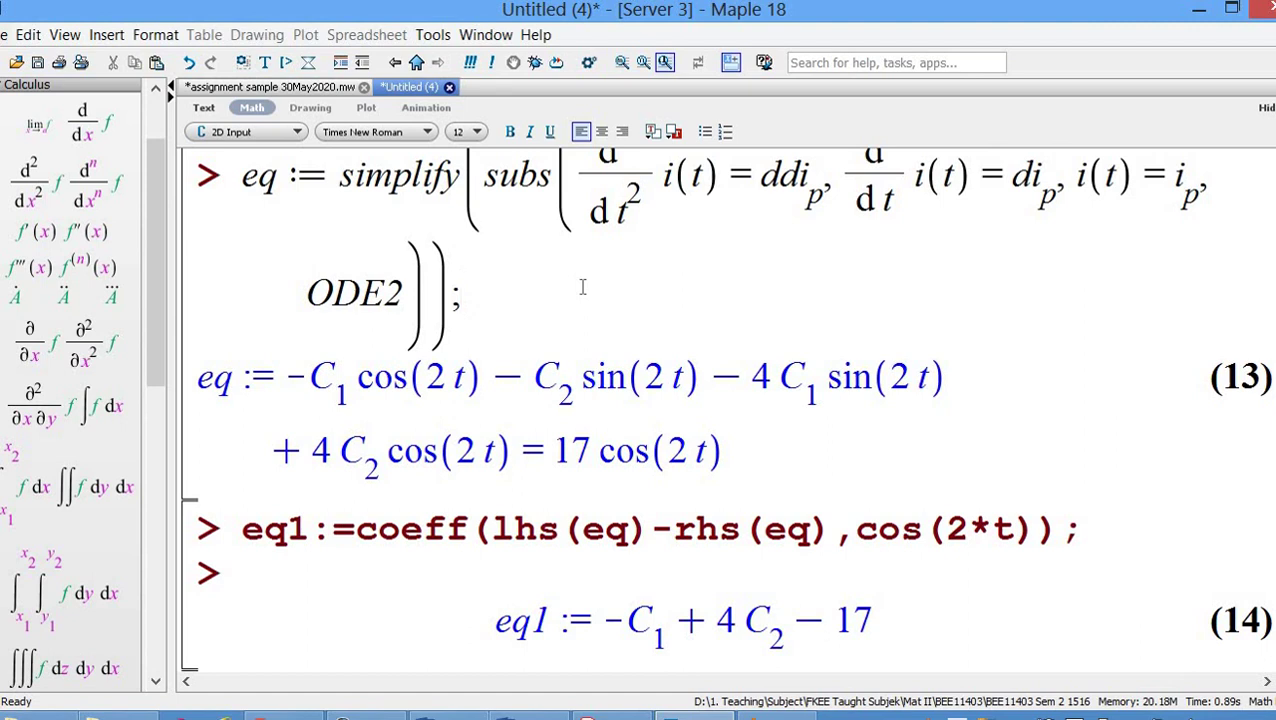
key("Return")
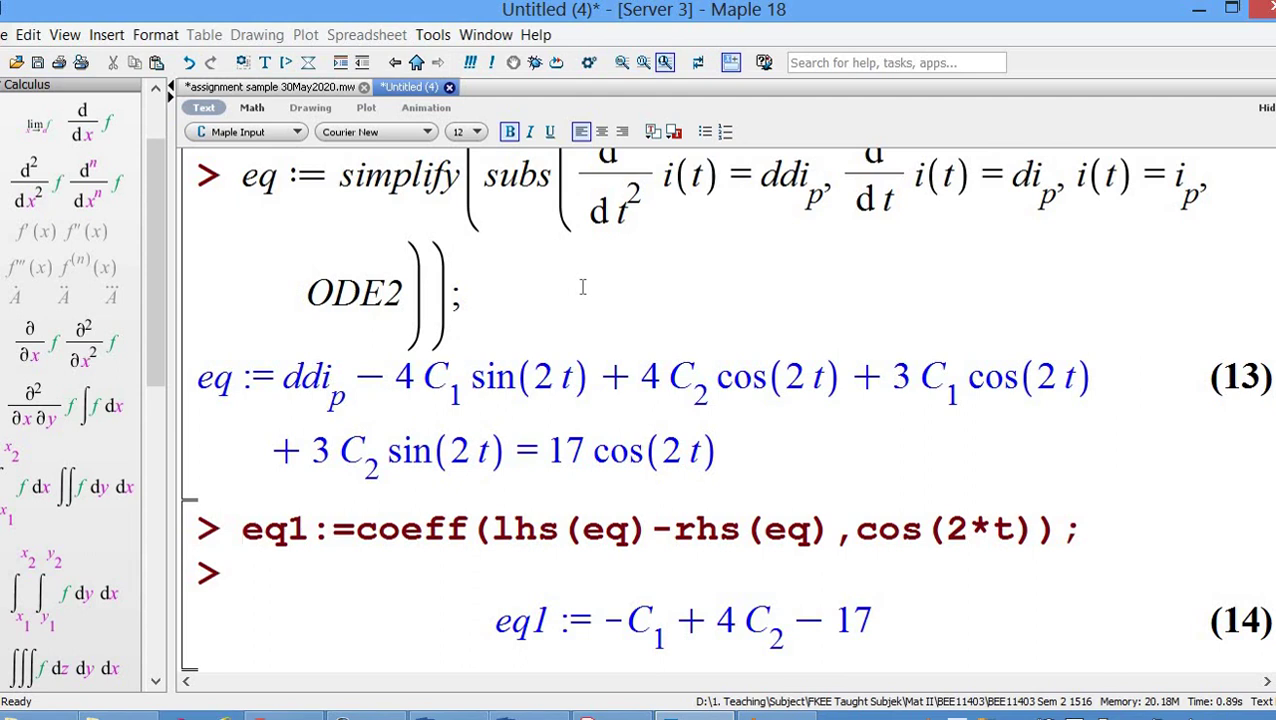
left_click(472, 63)
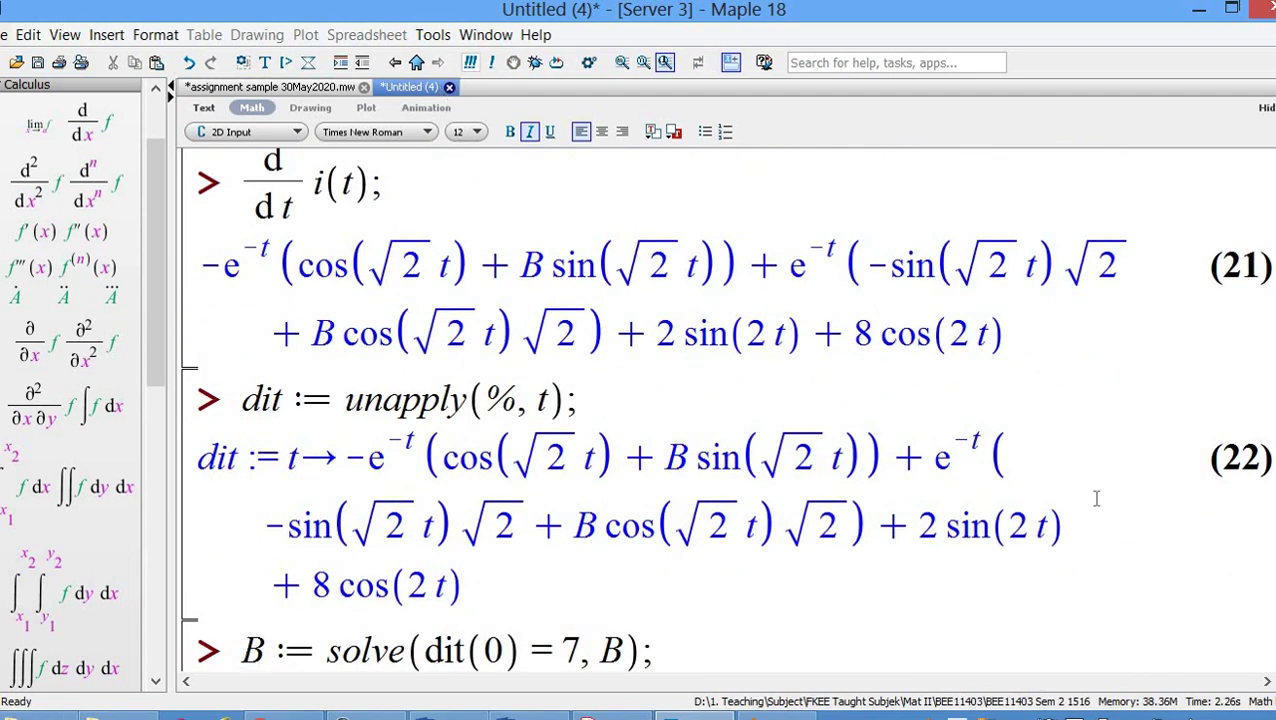
scroll(723, 409, "up", 12)
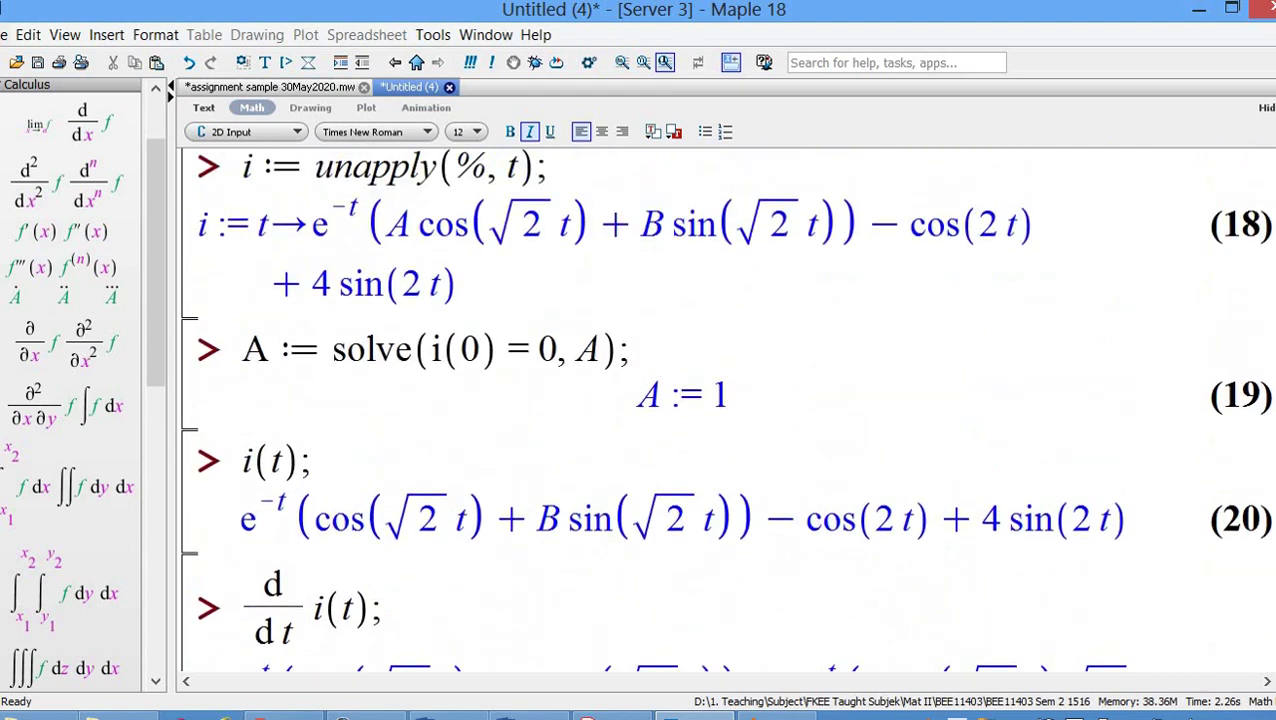
scroll(723, 409, "up", 12)
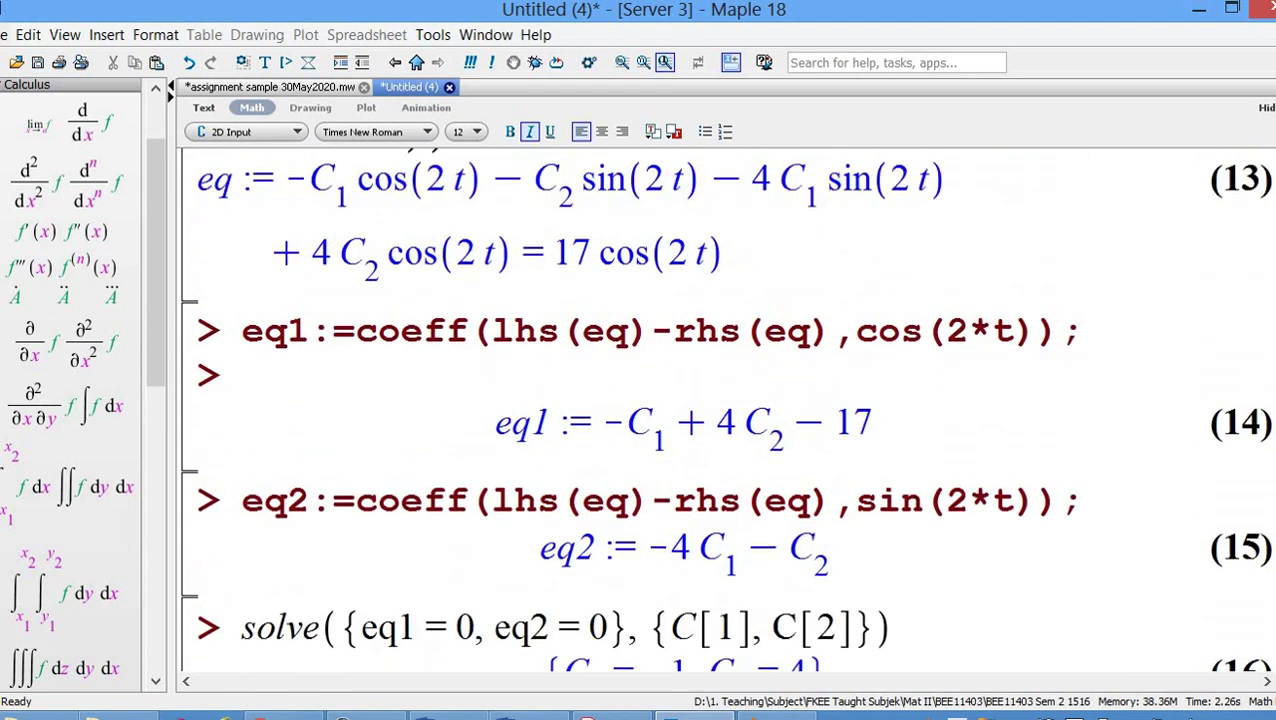
scroll(723, 409, "down", 2)
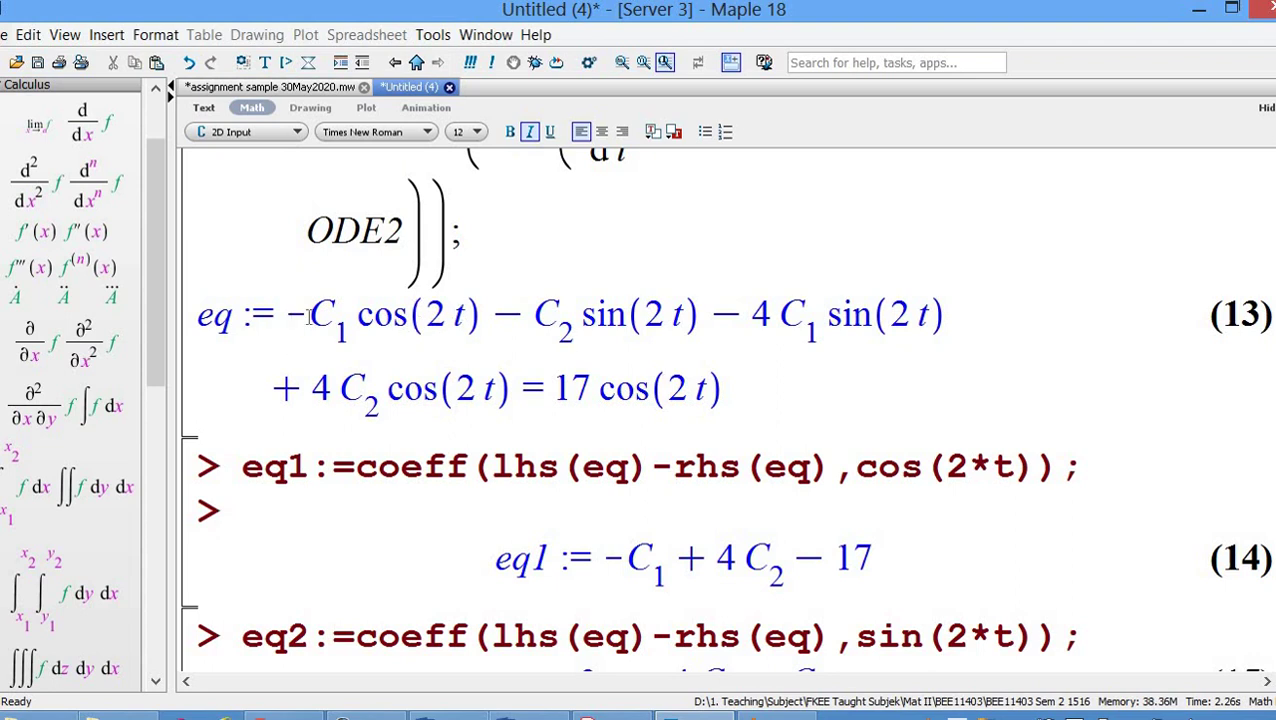
Compare the cos(2t) coefficients in the eq result with the eq1 expression, then check the sin(2*t) argument in the eq2 command
left_click_drag(308, 316, 350, 318)
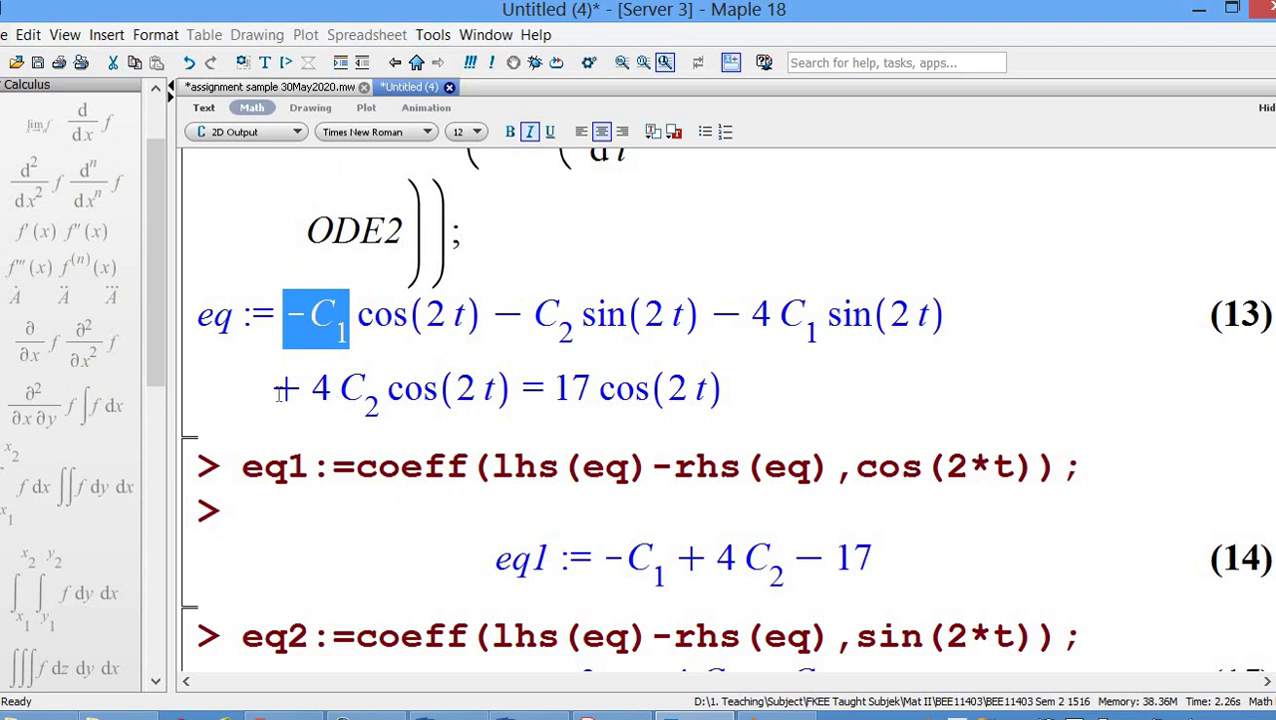
left_click_drag(278, 393, 372, 395)
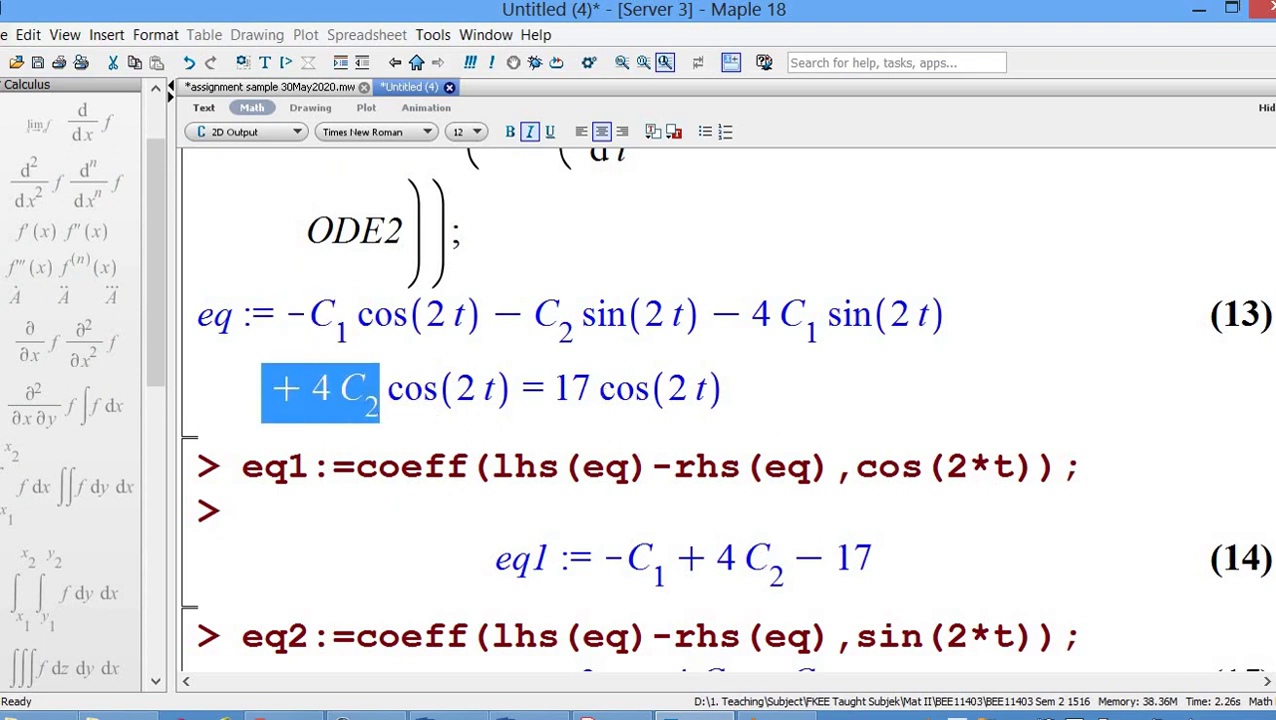
scroll(867, 476, "down", 1)
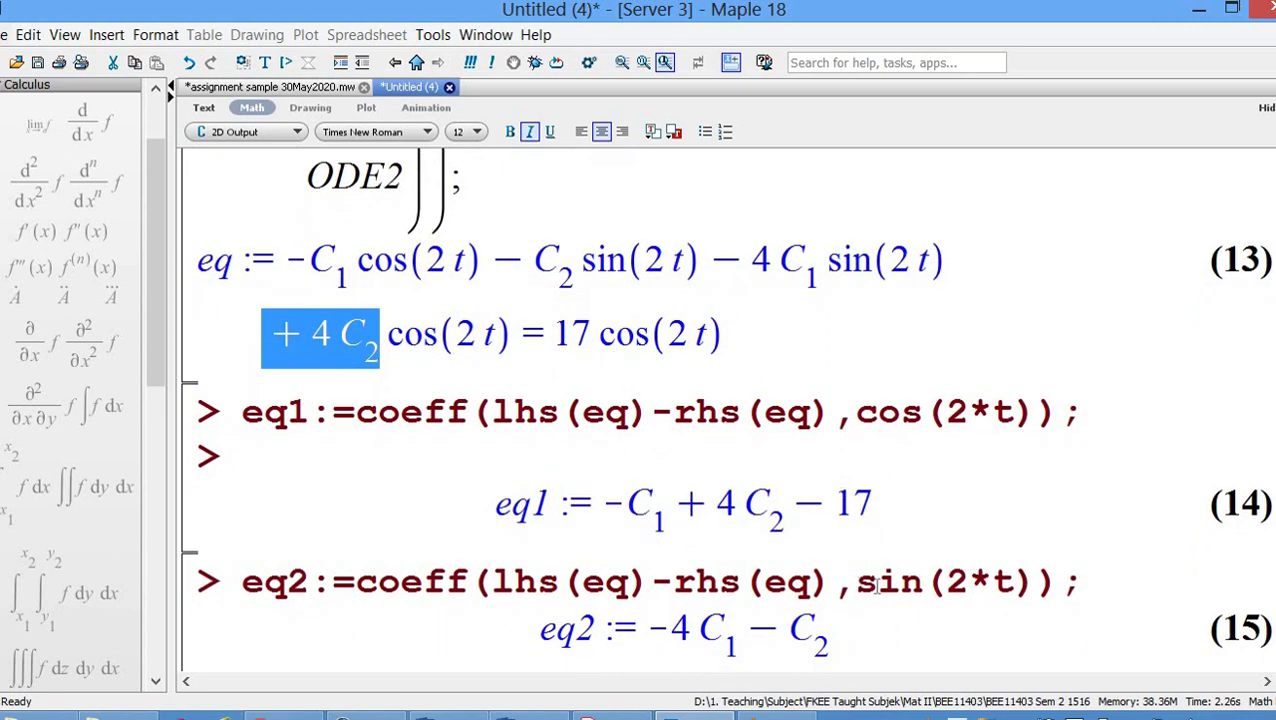
left_click_drag(858, 585, 996, 585)
Re-evaluate the eq1 coefficient command and the eq := simplify(subs(…, ODE2)) command individually
left_click(1100, 410)
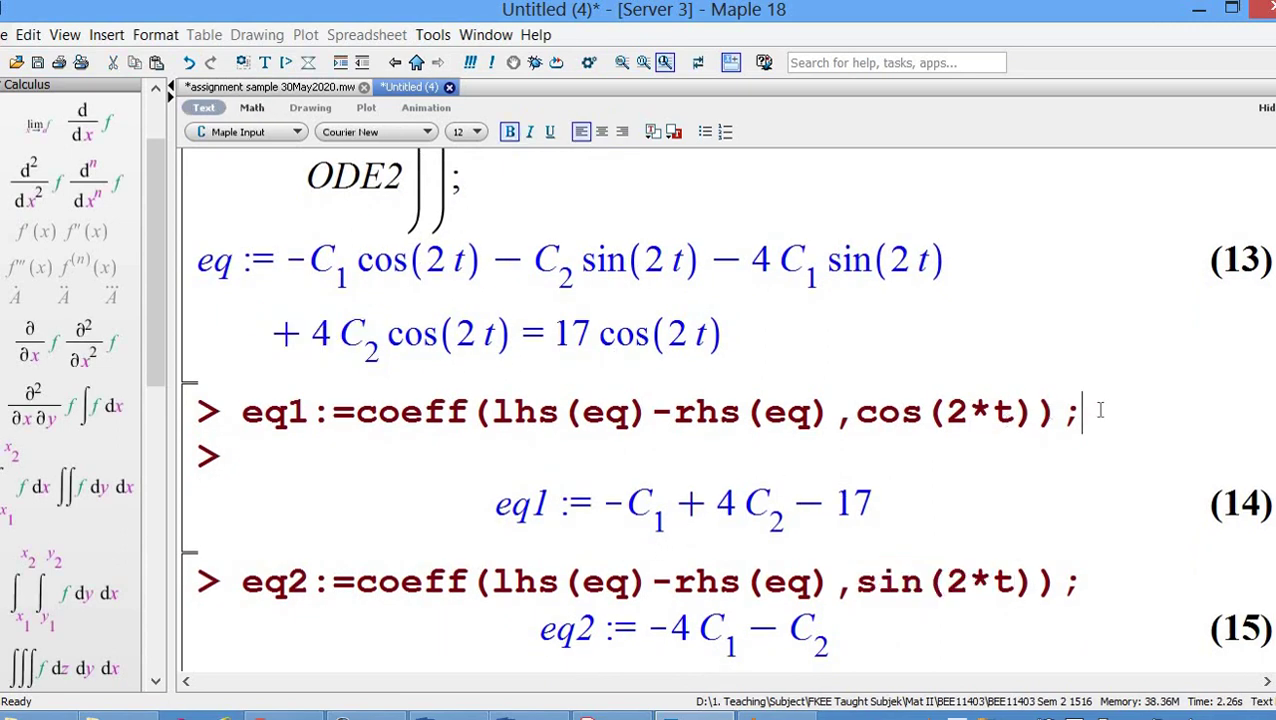
key("Return")
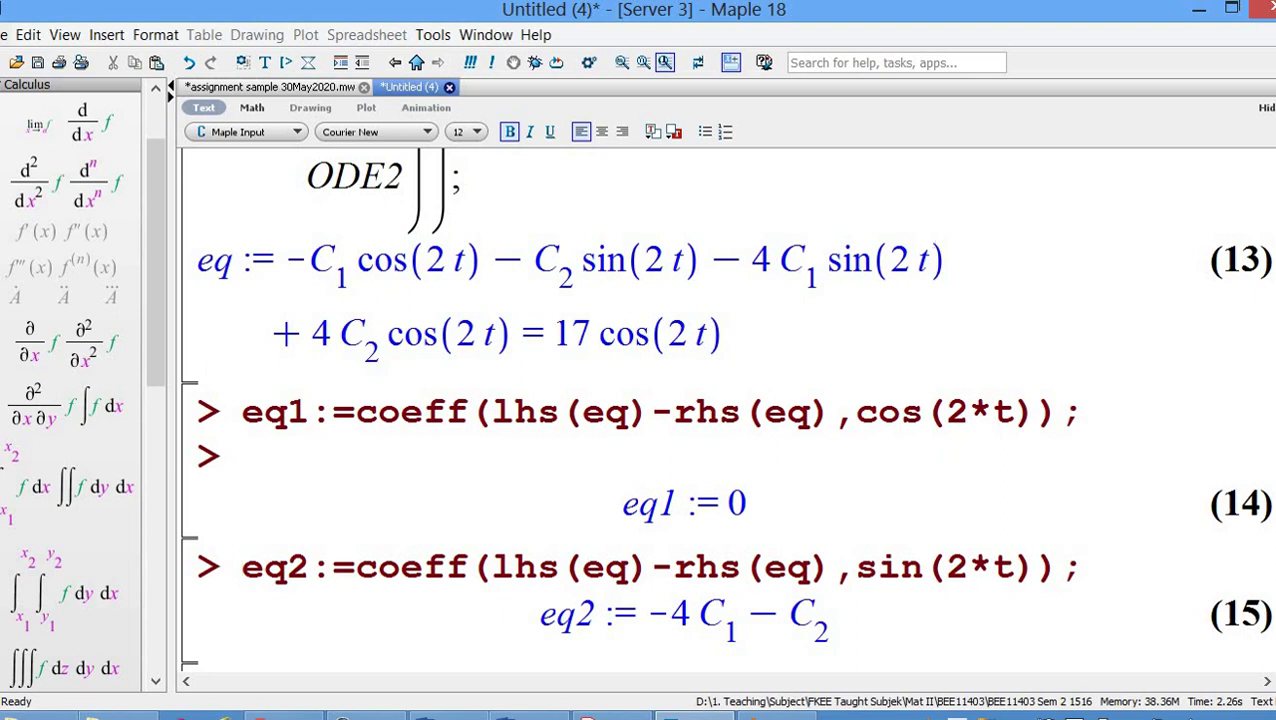
scroll(517, 397, "up", 4)
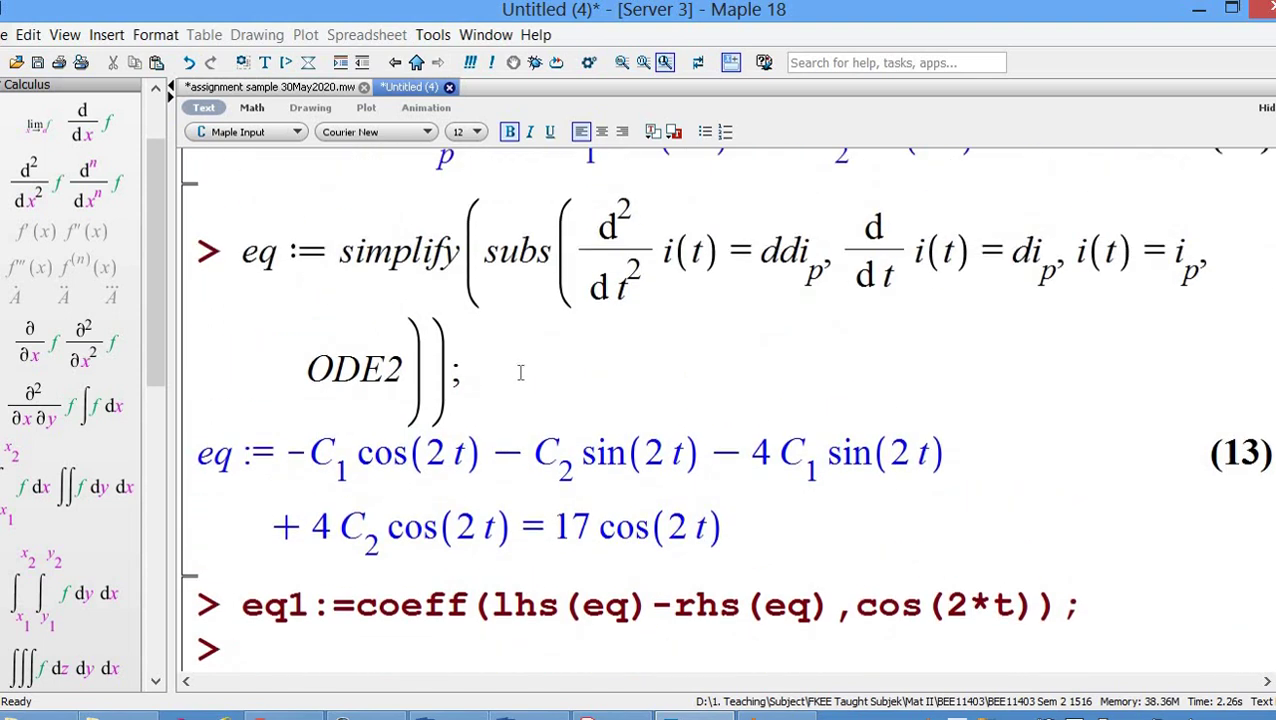
left_click(520, 373)
key("Return")
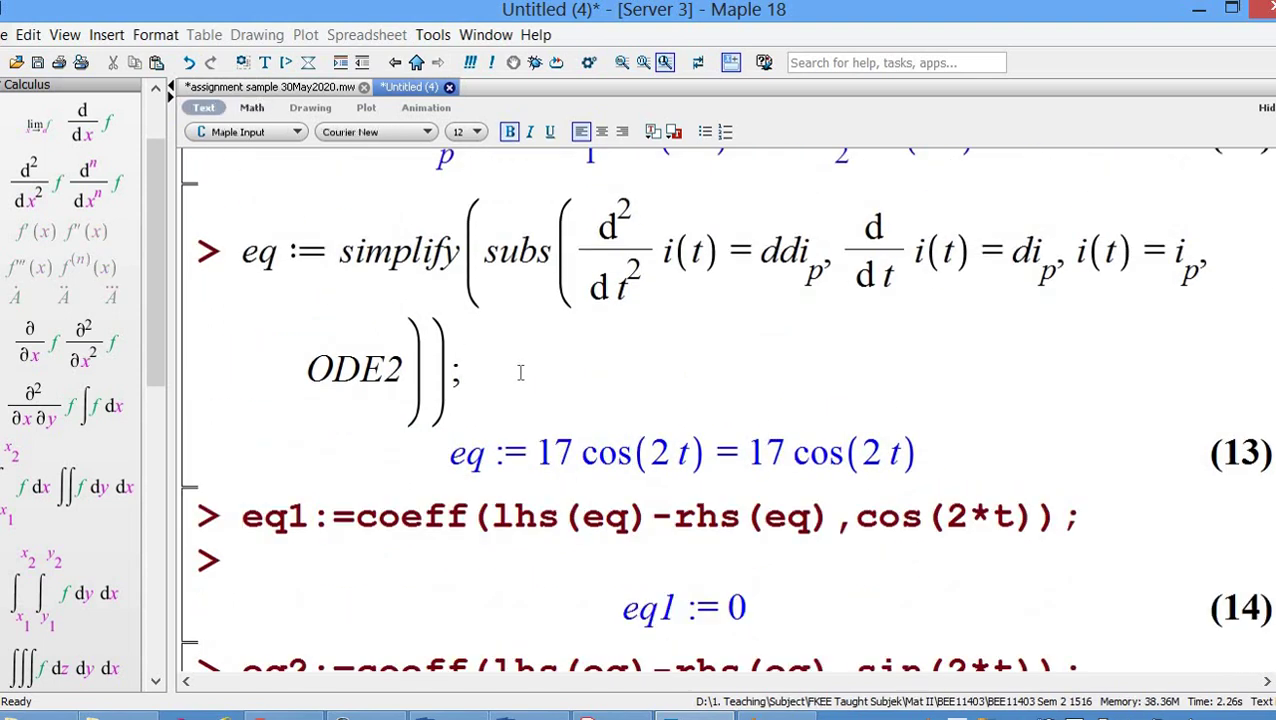
key("Return")
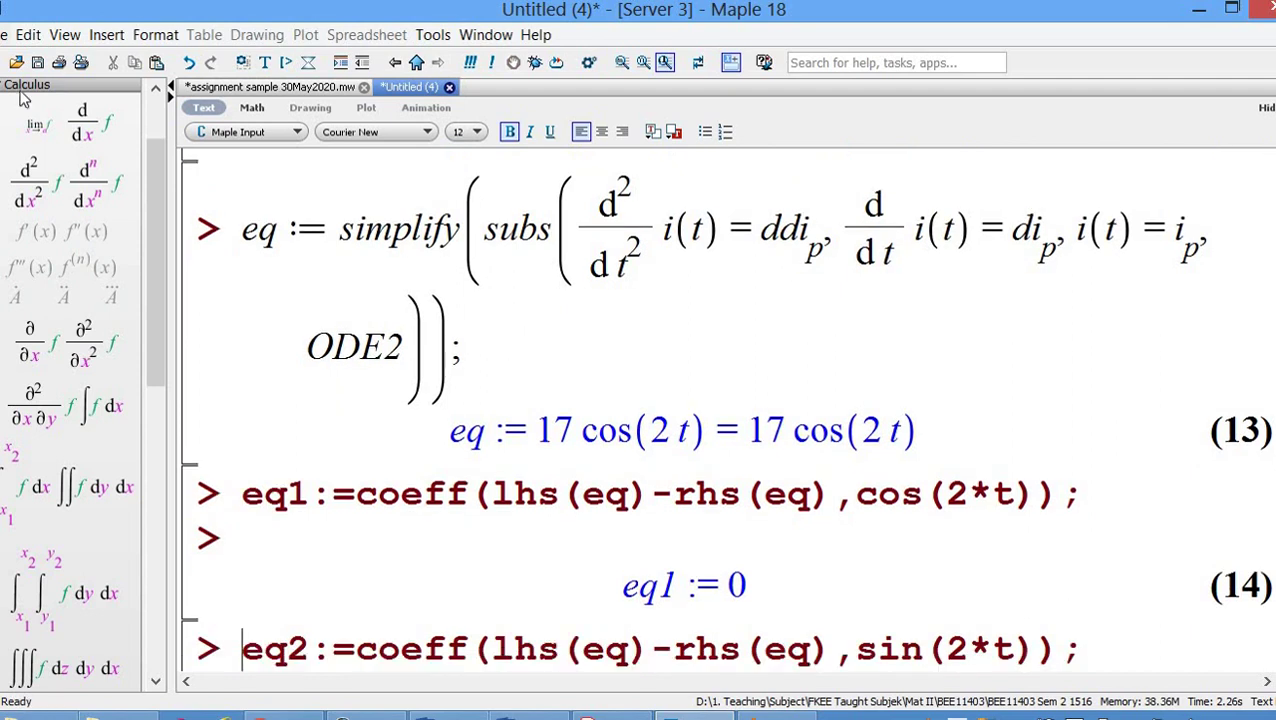
Re-execute the entire worksheet and return to the eq, eq1 and eq2 results
left_click(471, 63)
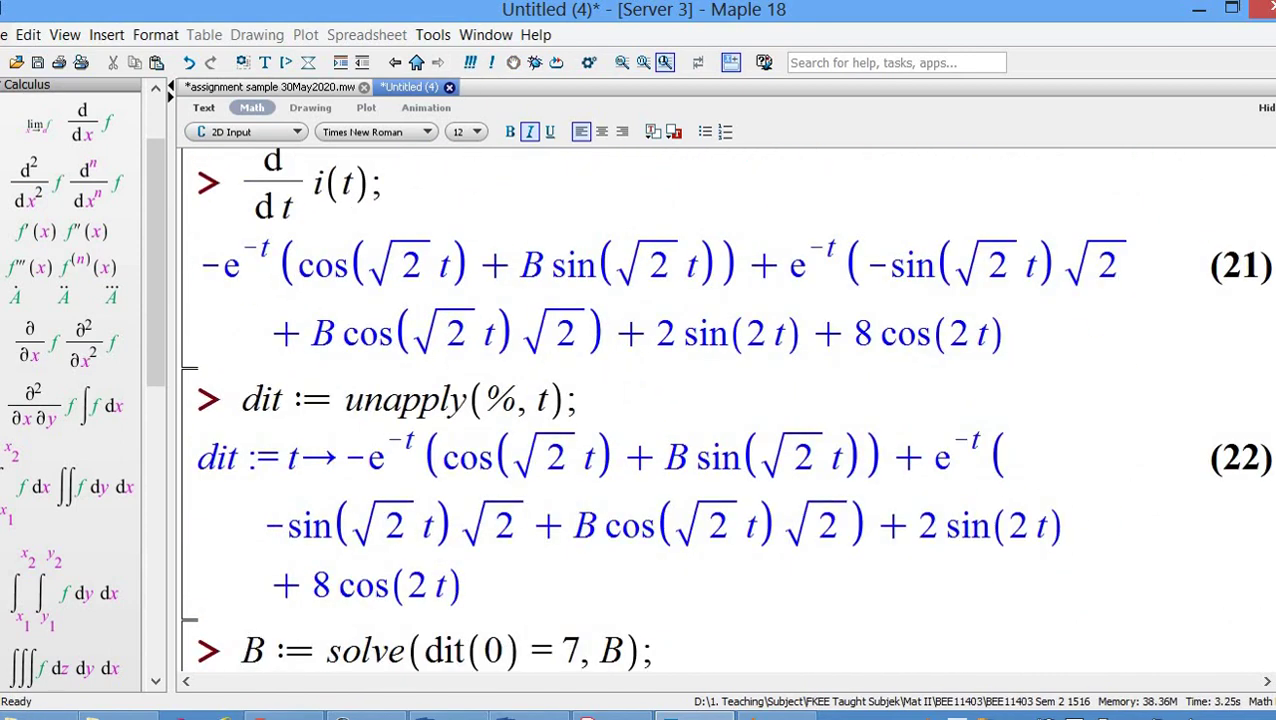
scroll(1272, 512, "up", 15)
scroll(1272, 512, "up", 8)
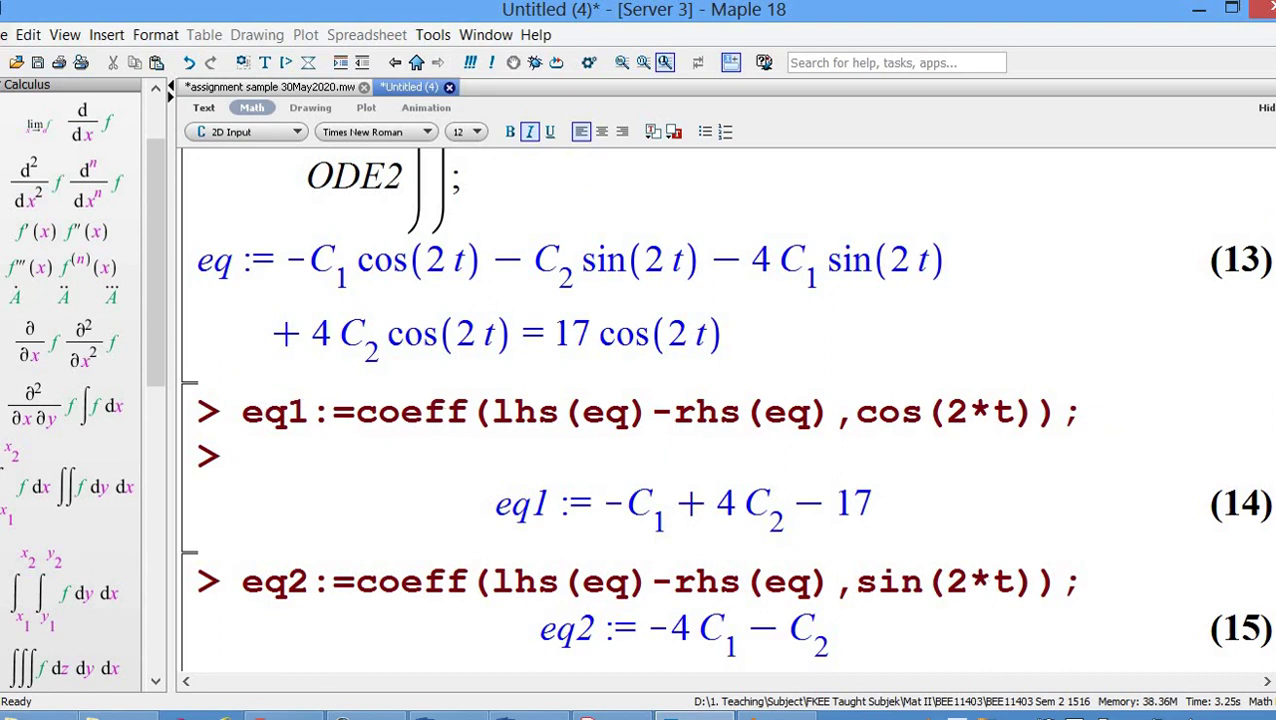
Compare the sin(2t) coefficients in the eq result with the eq2 expression
scroll(432, 391, "up", 1)
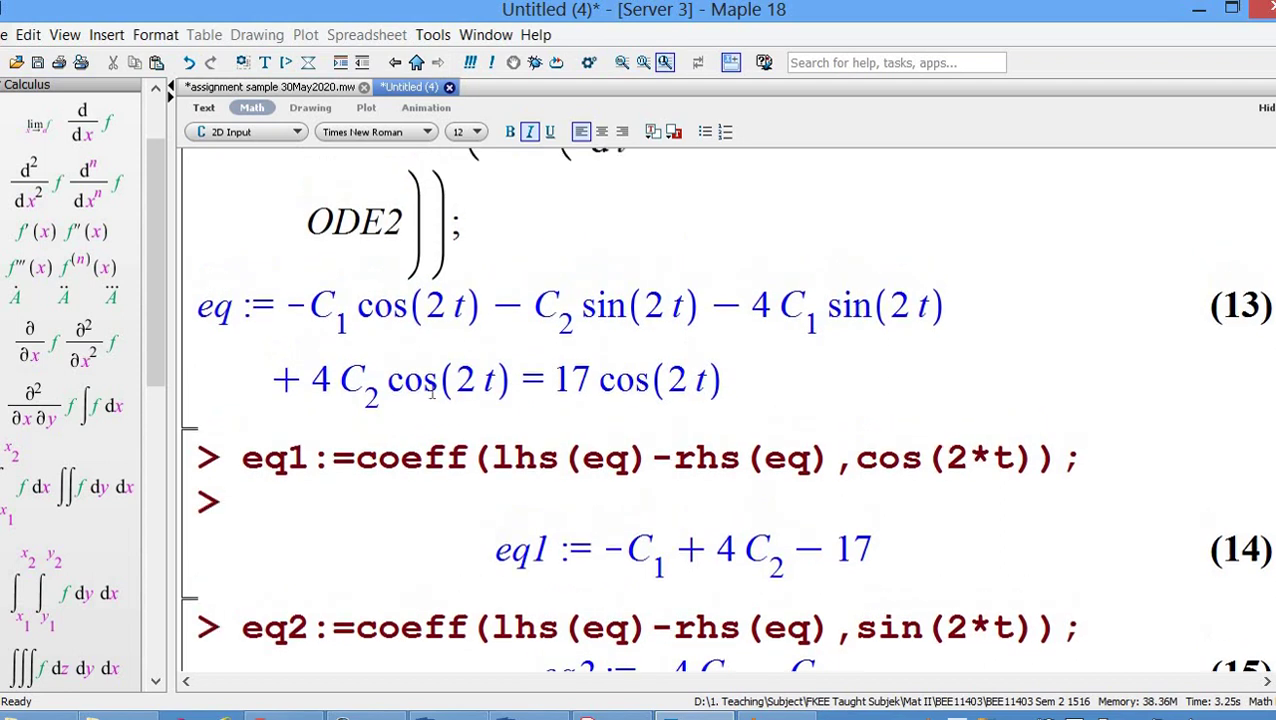
left_click_drag(545, 318, 572, 320)
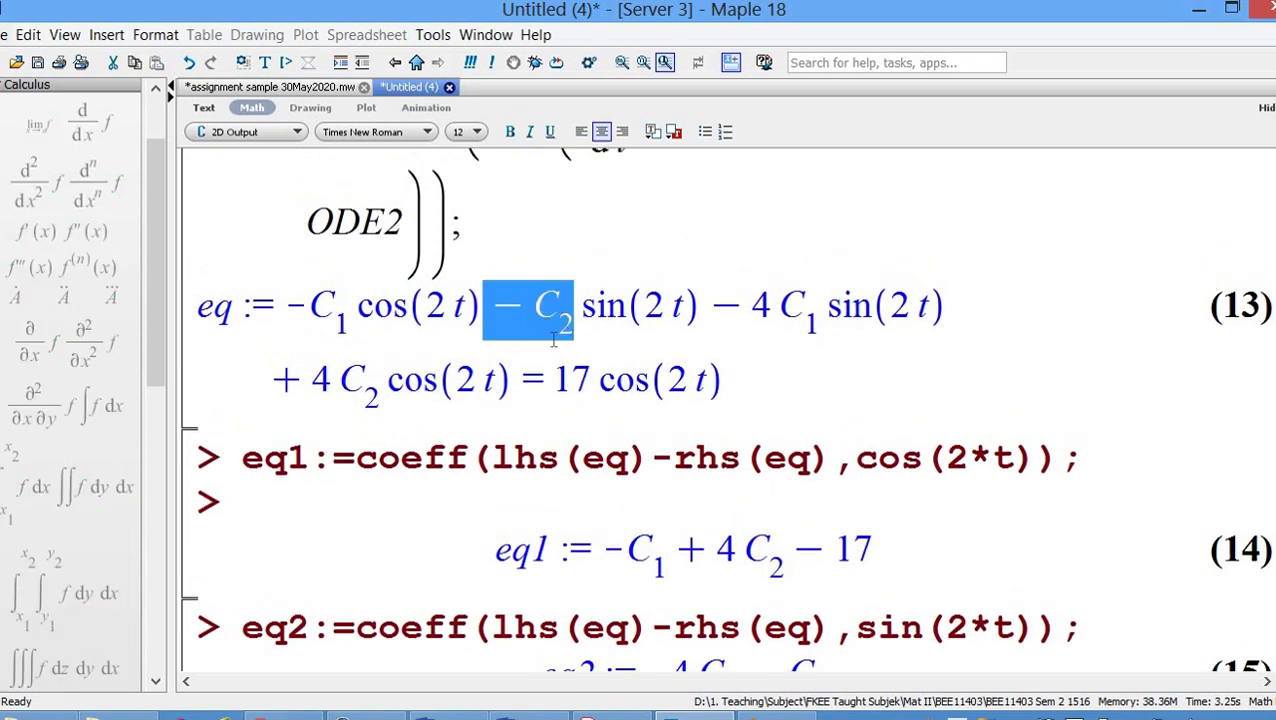
left_click_drag(729, 309, 815, 320)
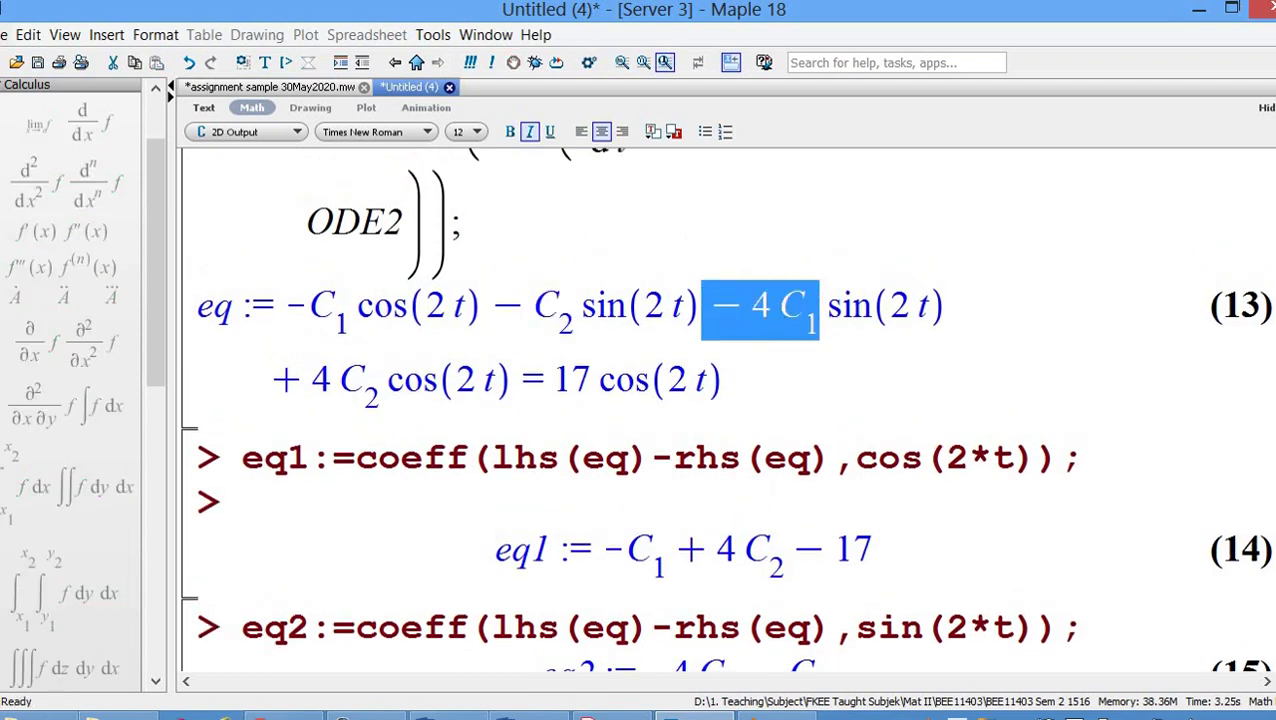
key("Return")
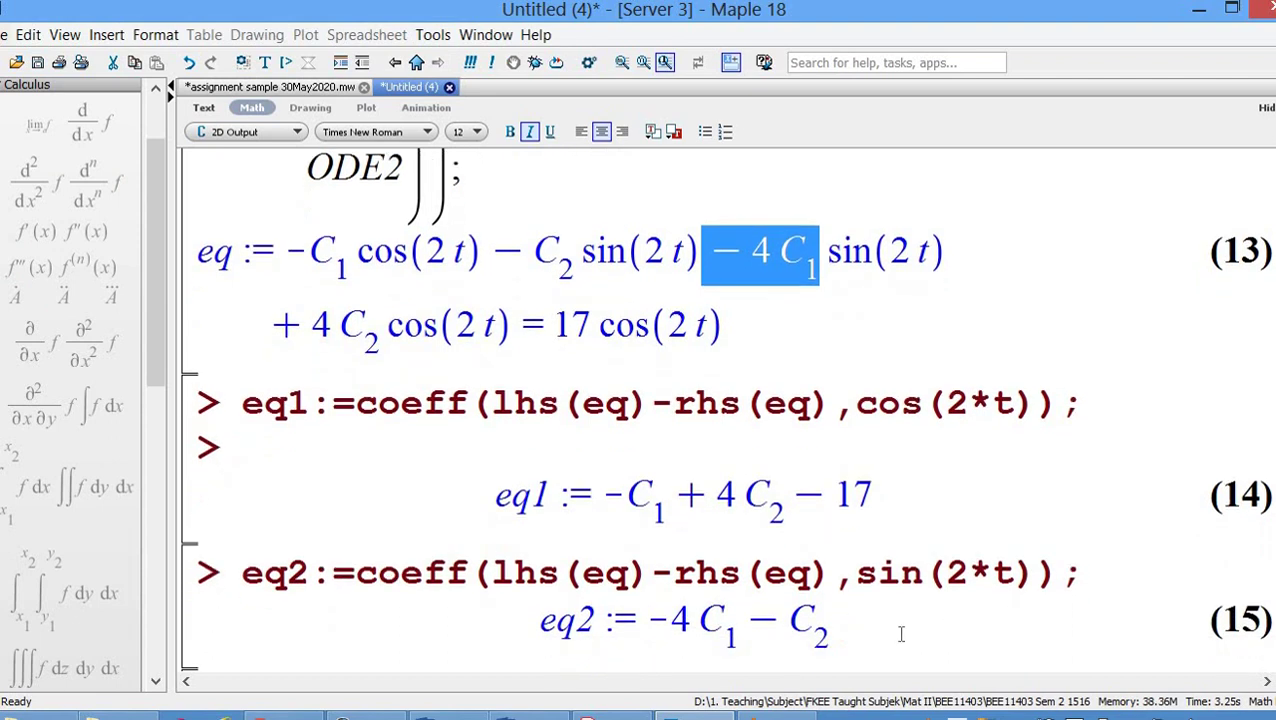
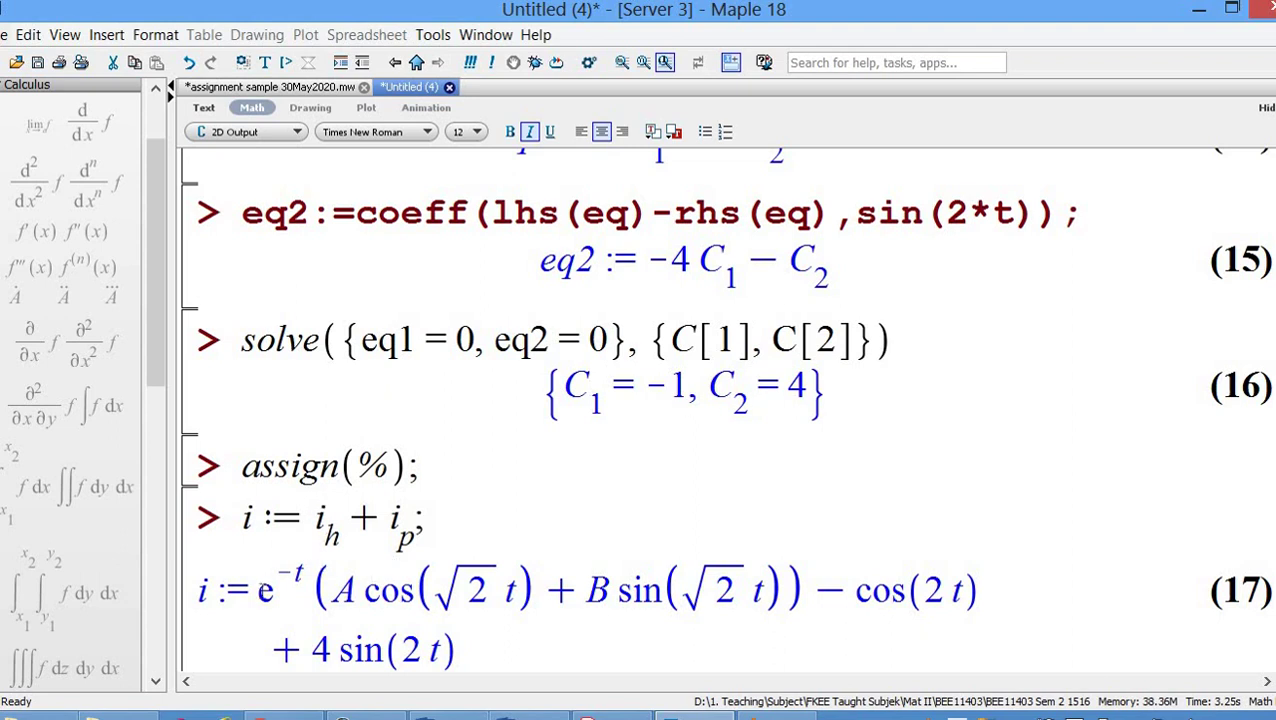
Review how assign(%) and i := i_h + i_p build the general solution, checking the i_h and i_p definitions
left_click_drag(598, 586, 475, 469)
left_click(435, 462)
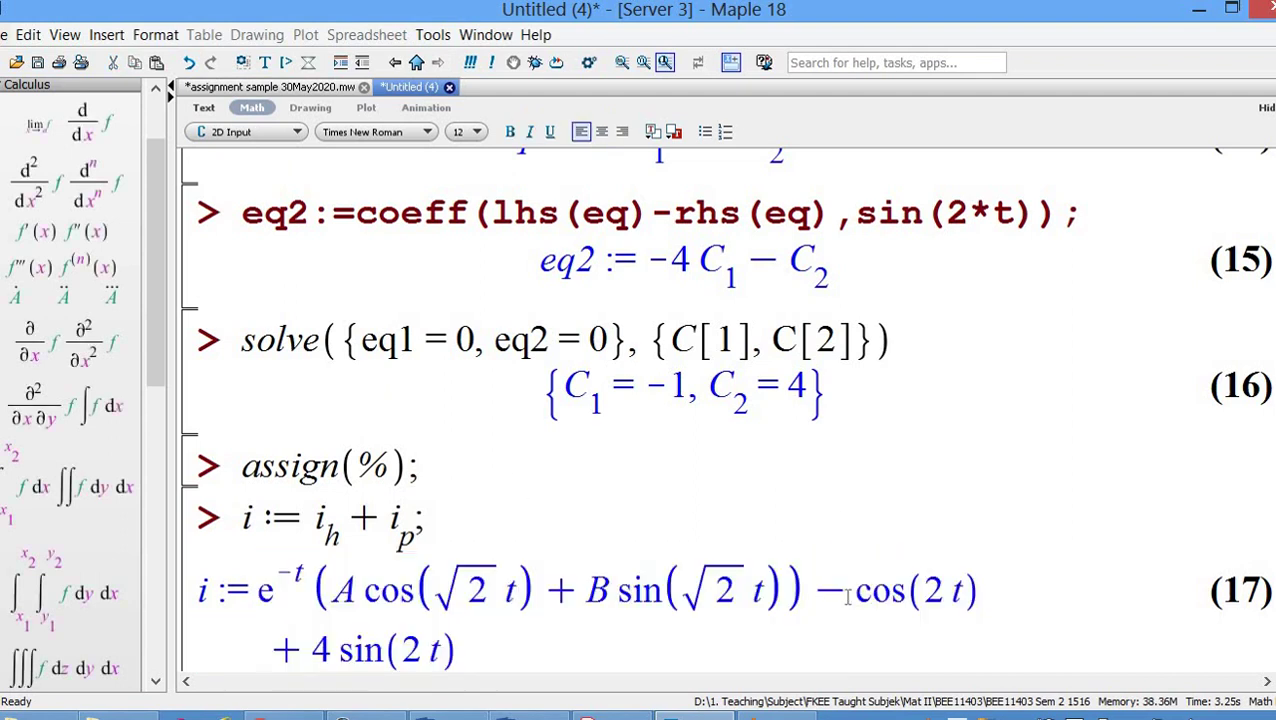
scroll(728, 410, "up", 5)
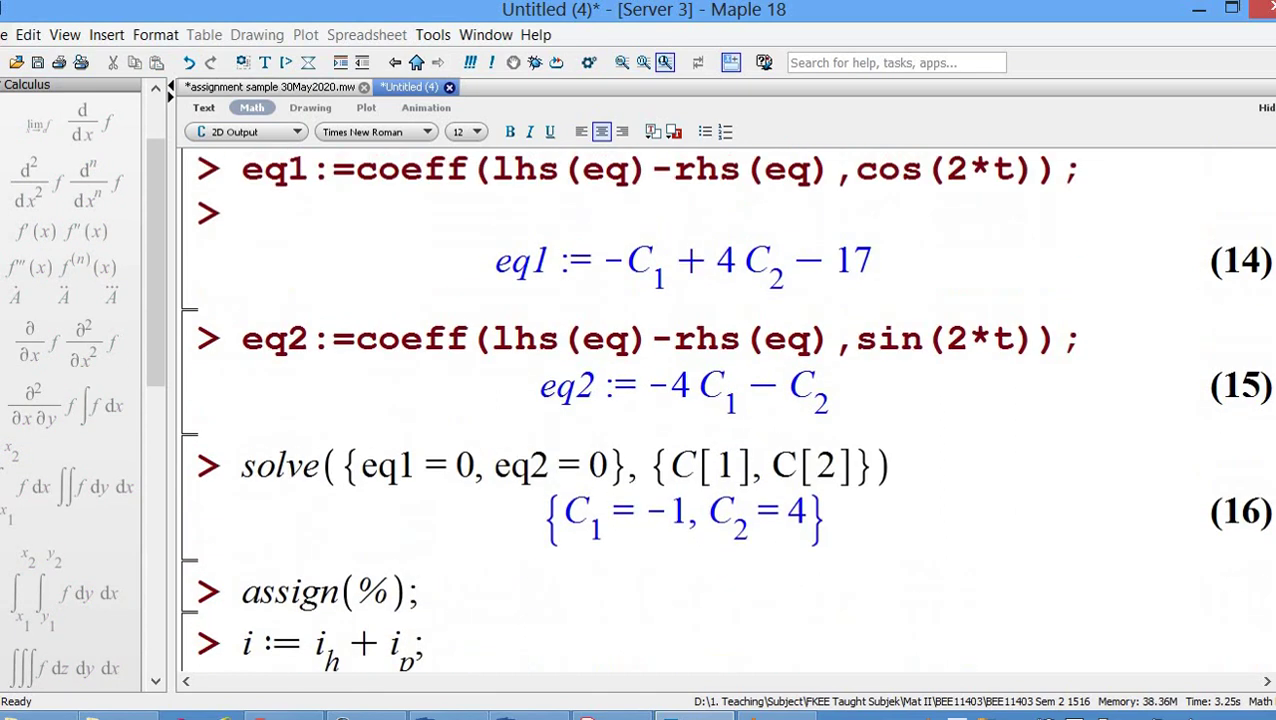
scroll(728, 410, "up", 10)
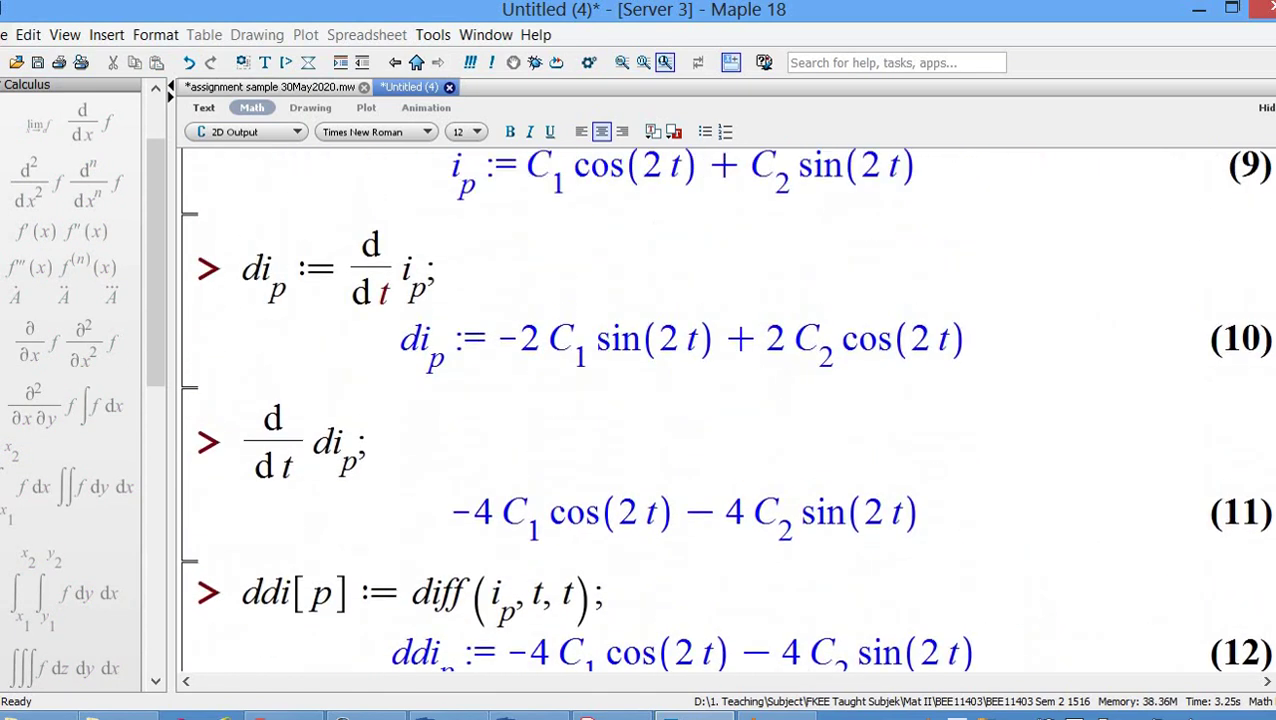
scroll(562, 440, "up", 2)
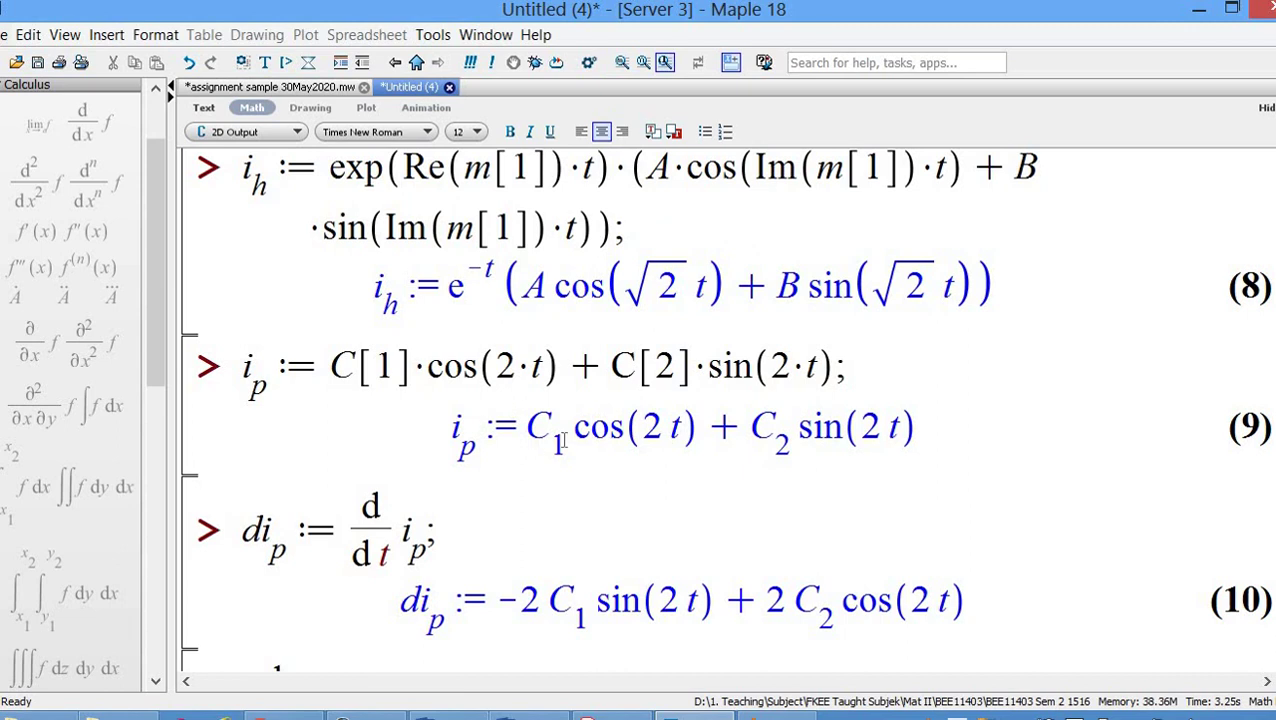
scroll(723, 408, "down", 20)
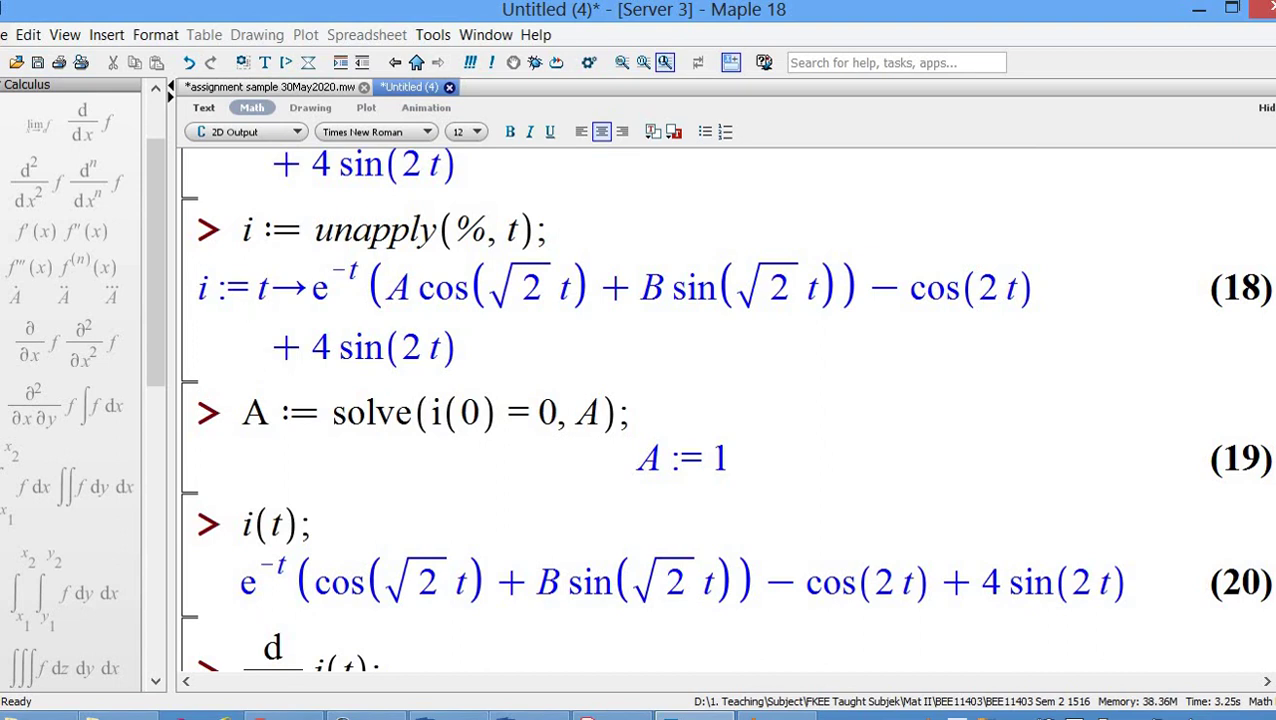
Examine how i := unapply(%, t) turns the preceding general solution into a function of t
scroll(499, 510, "up", 5)
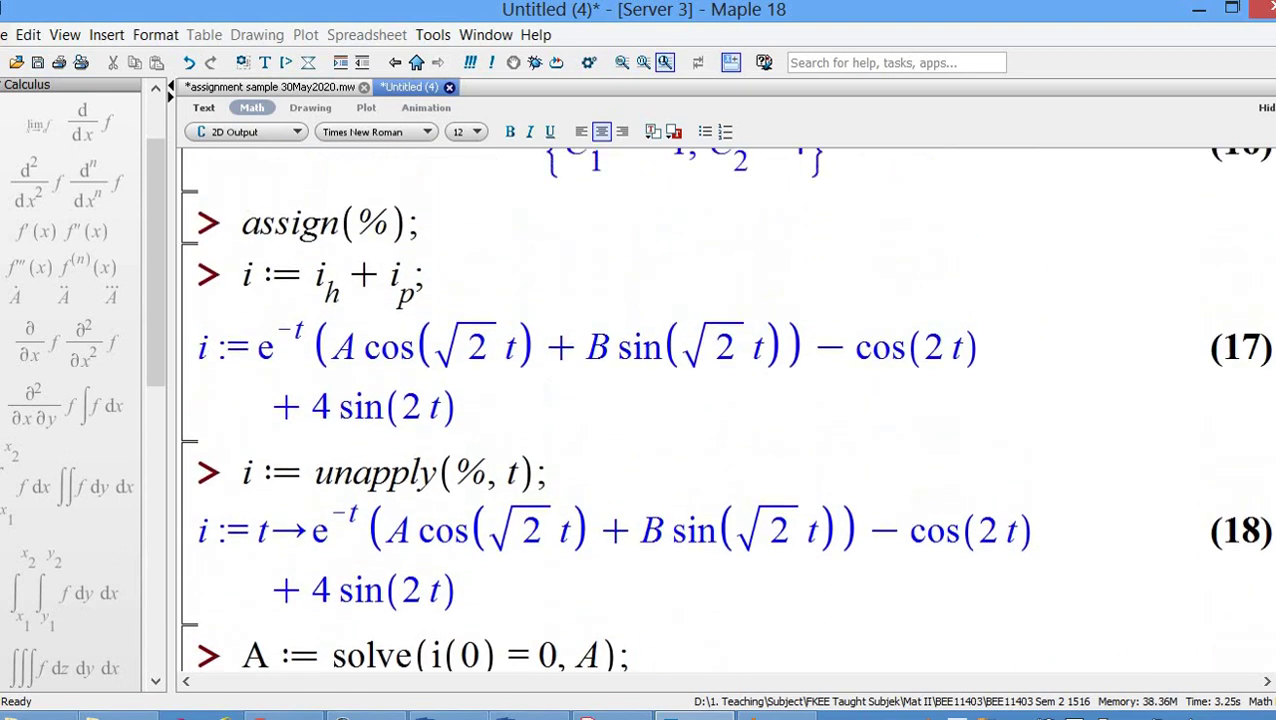
left_click_drag(312, 486, 447, 487)
left_click(478, 481)
double_click(470, 481)
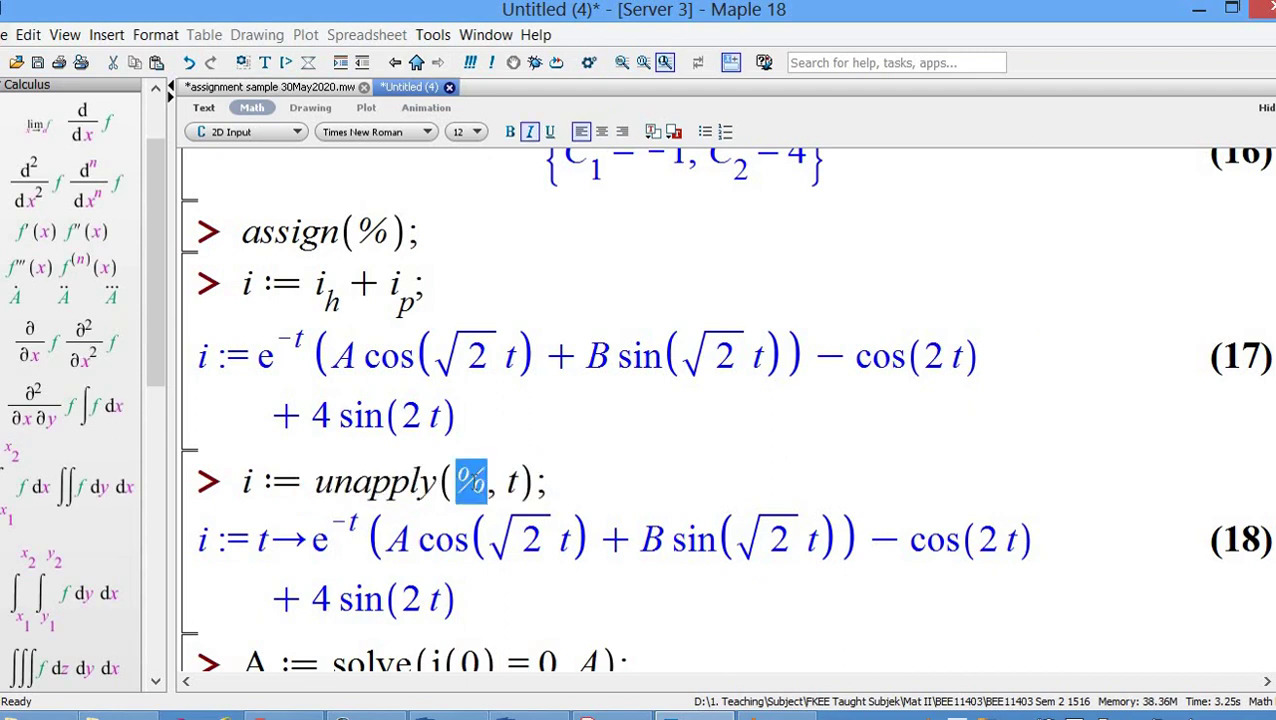
triple_click(260, 358)
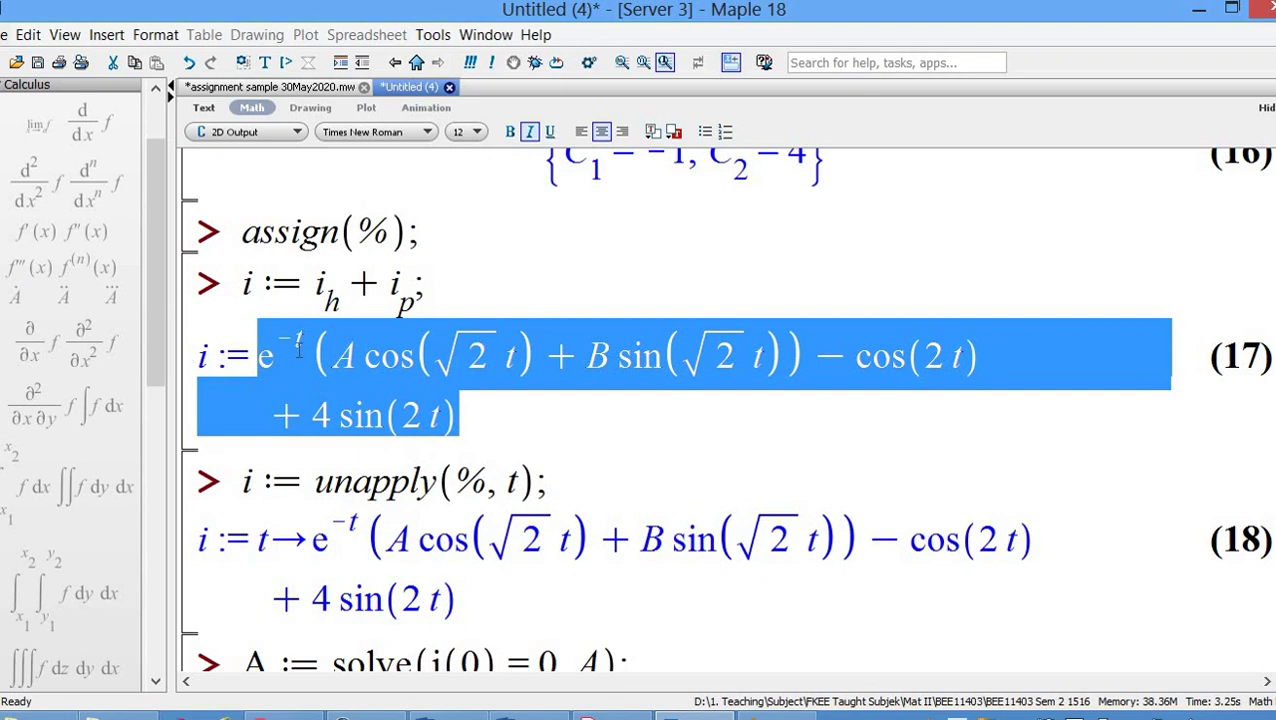
double_click(318, 484)
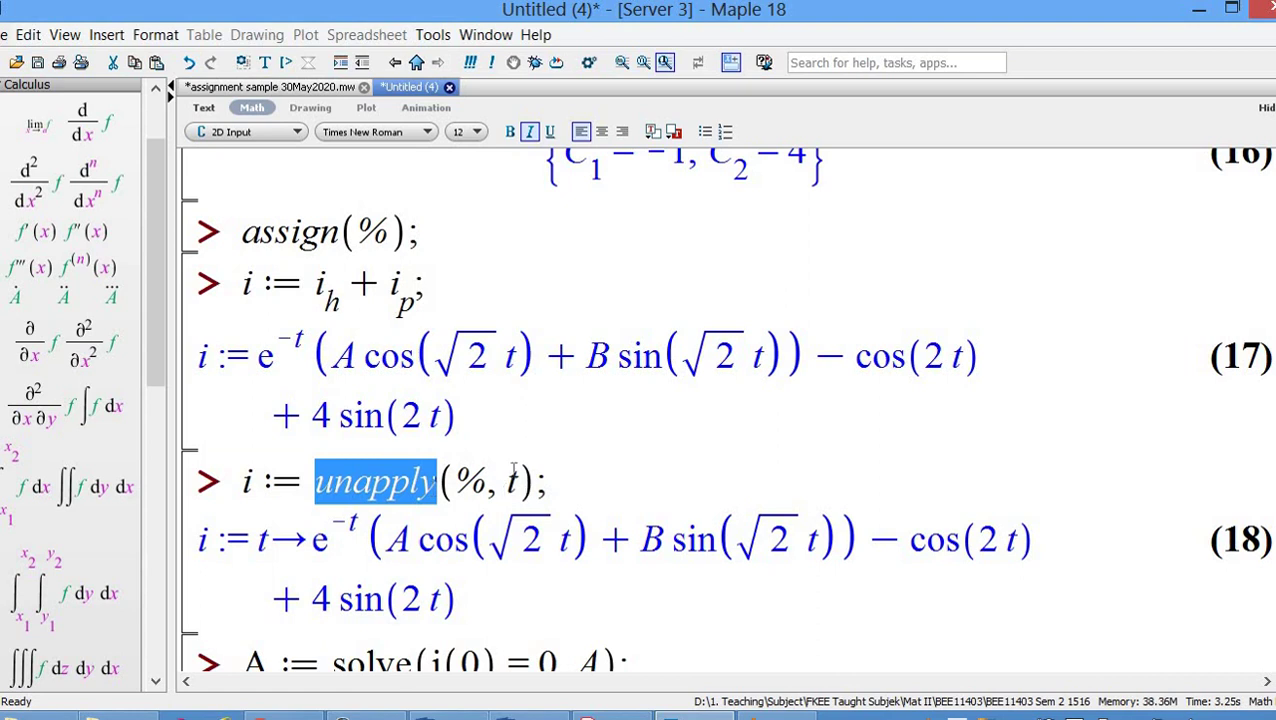
double_click(283, 541)
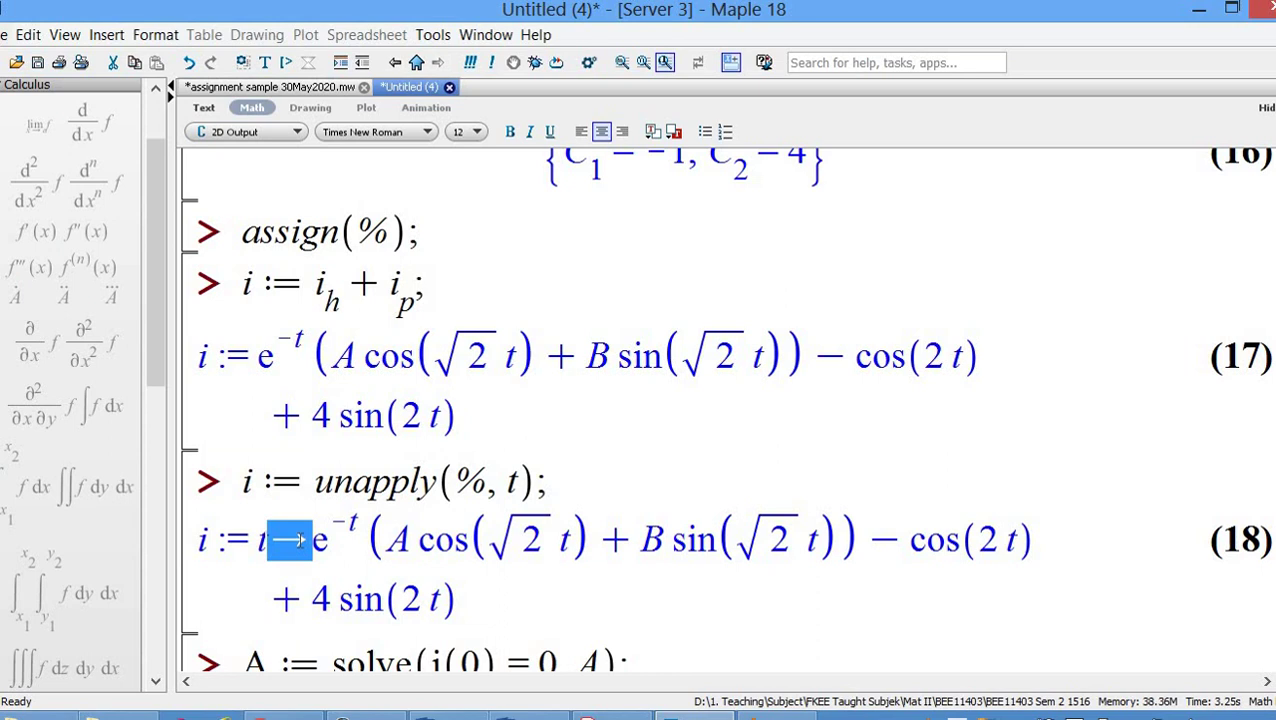
Examine the B sin(√2 t) and 4 sin(2t) terms of i and how A := solve(i(0) = 0, A) feeds into i(t)
scroll(723, 409, "down", 2)
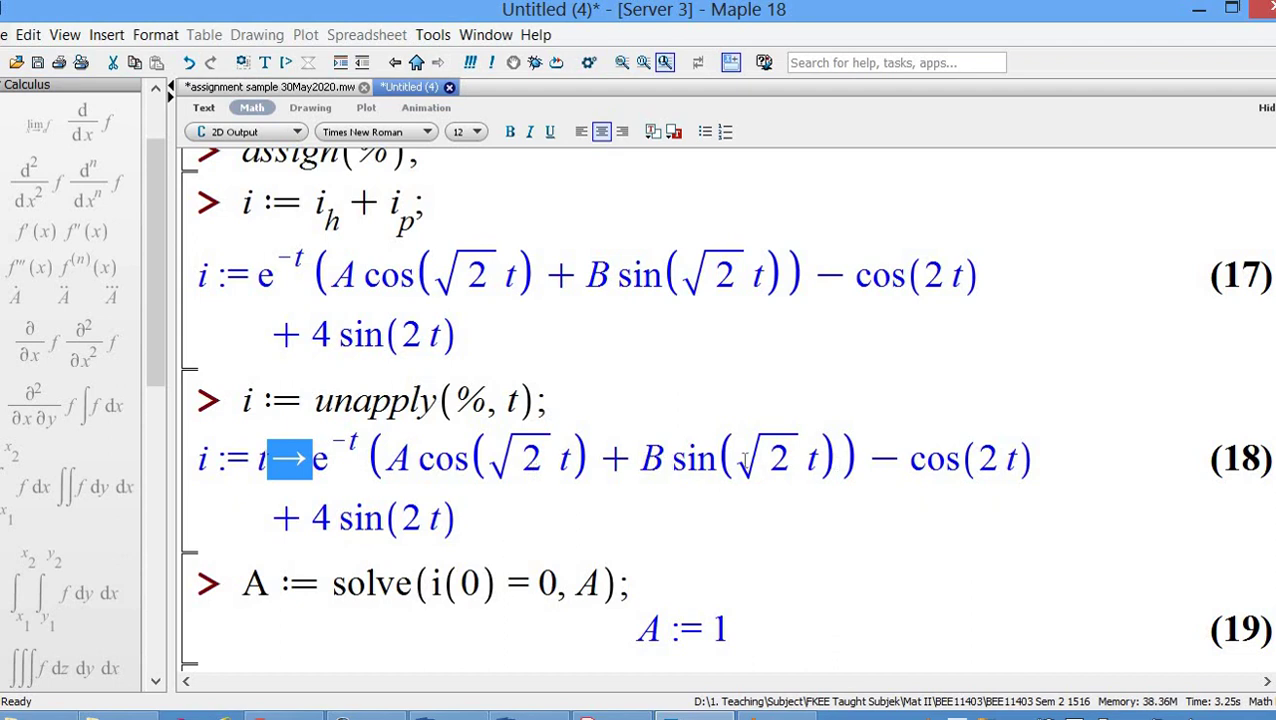
left_click_drag(643, 458, 801, 459)
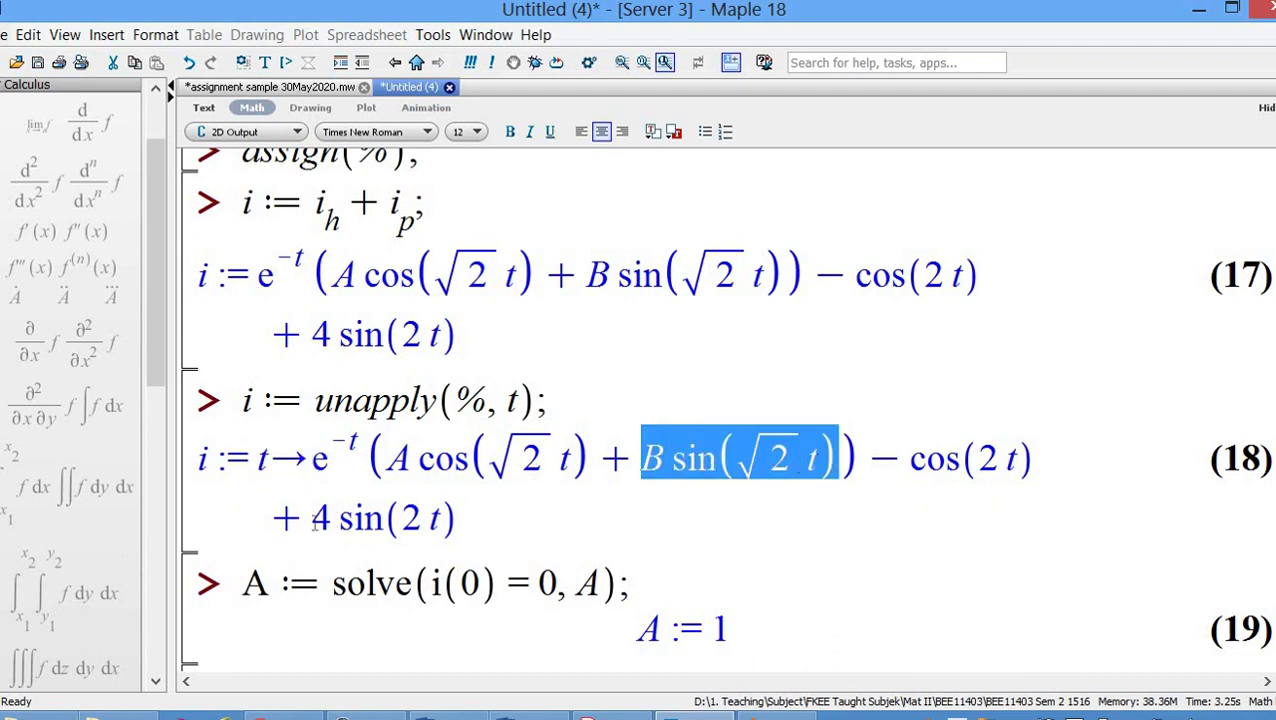
double_click(461, 516)
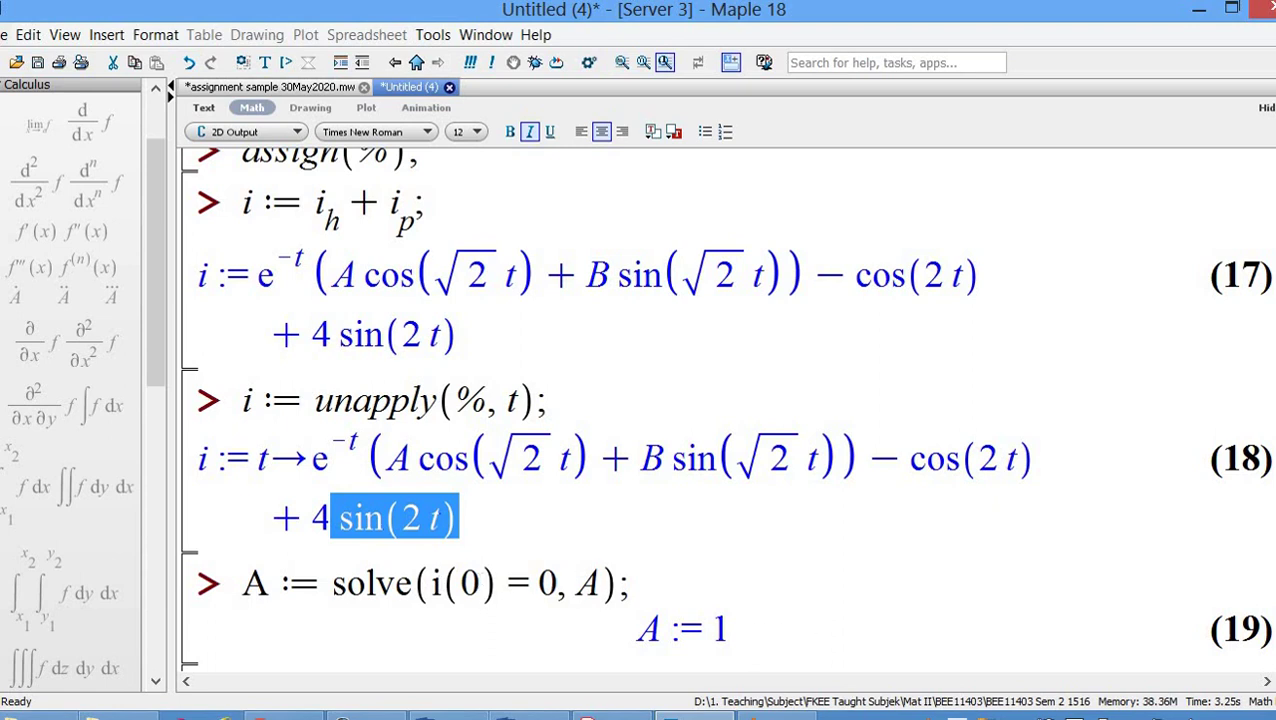
scroll(723, 404, "down", 3)
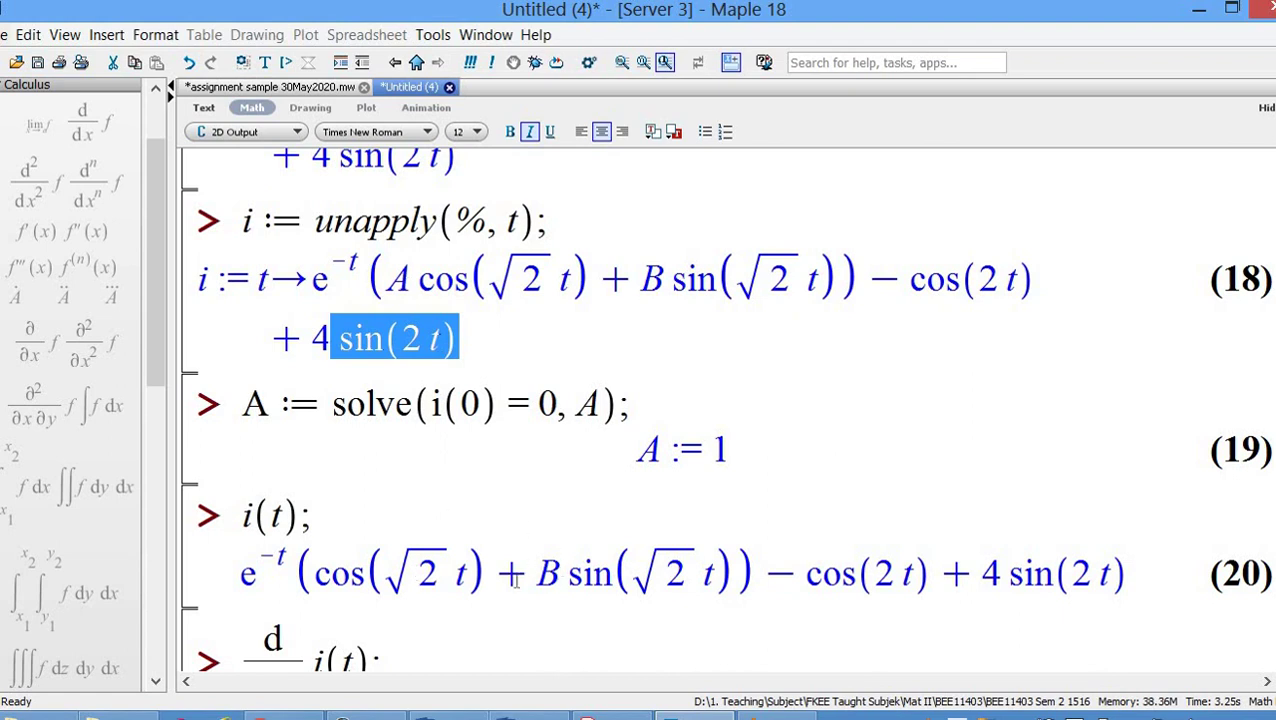
scroll(640, 420, "down", 2)
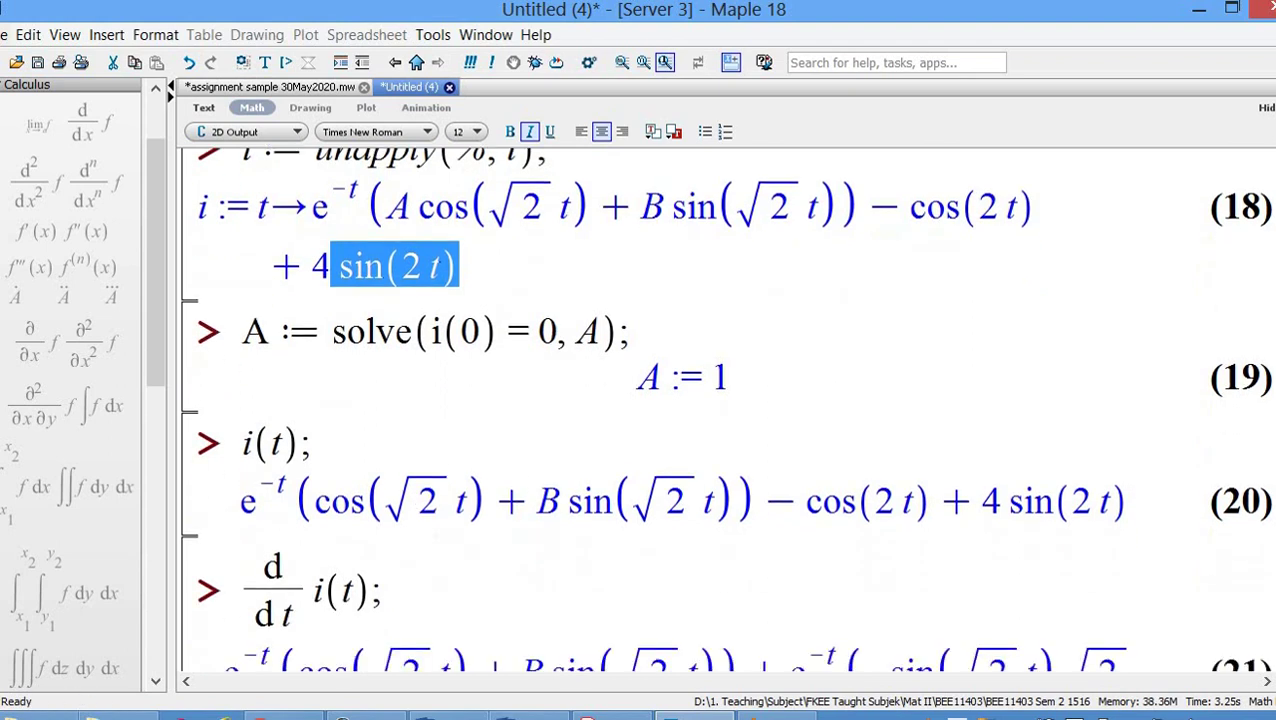
scroll(326, 545, "down", 1)
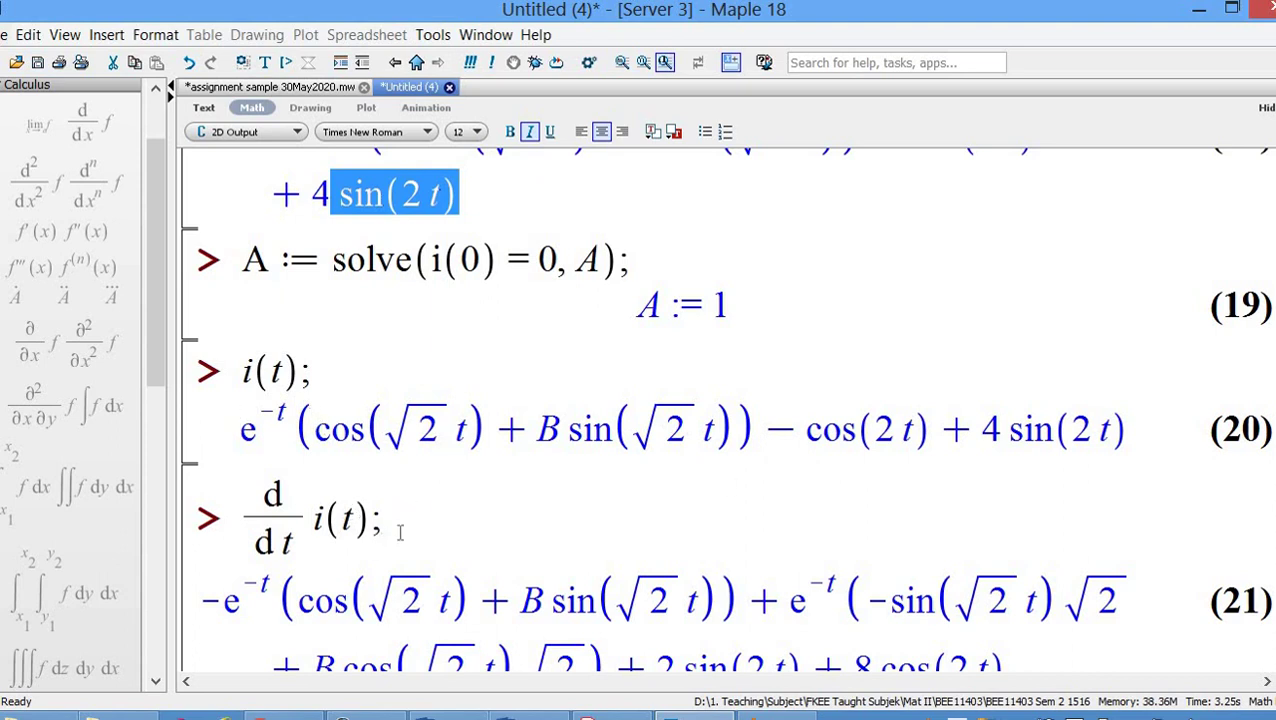
Examine the derivative of i(t) and how dit := unapply(%, t) reuses that expression as a function
scroll(744, 582, "down", 3)
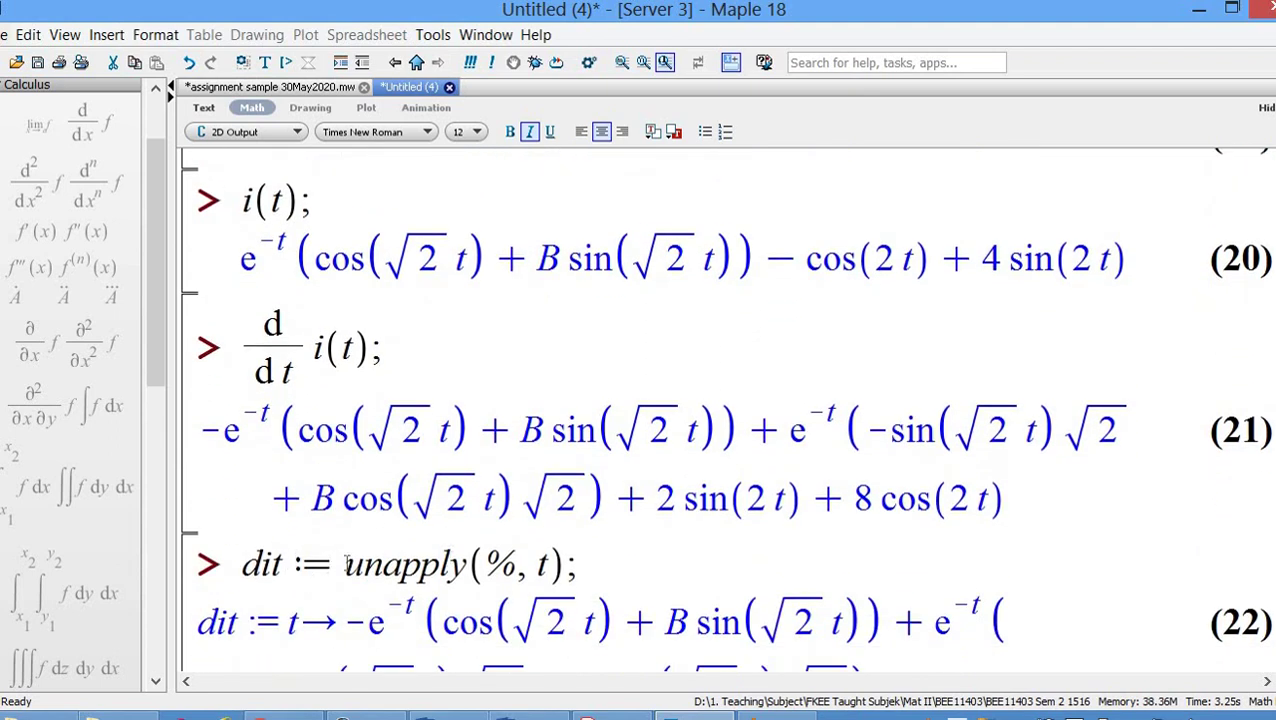
left_click_drag(213, 421, 963, 497)
key("ctrl+c")
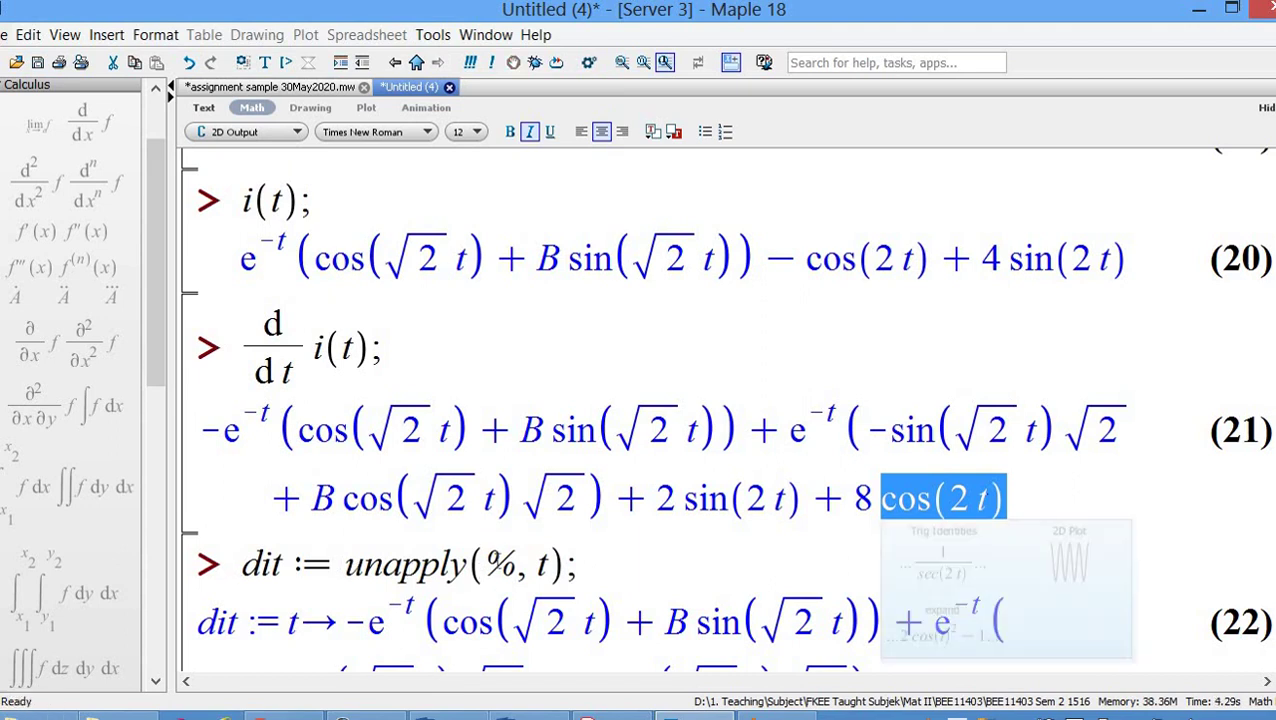
left_click_drag(203, 429, 1041, 485)
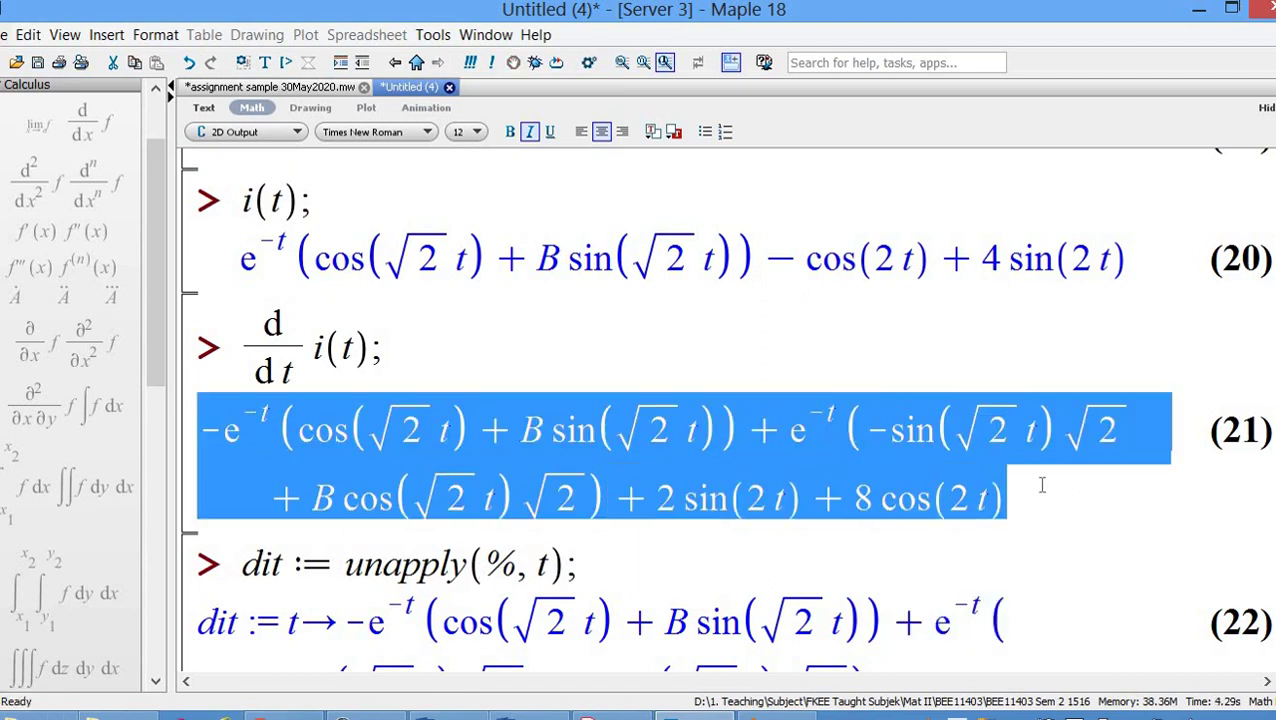
left_click_drag(478, 563, 516, 565)
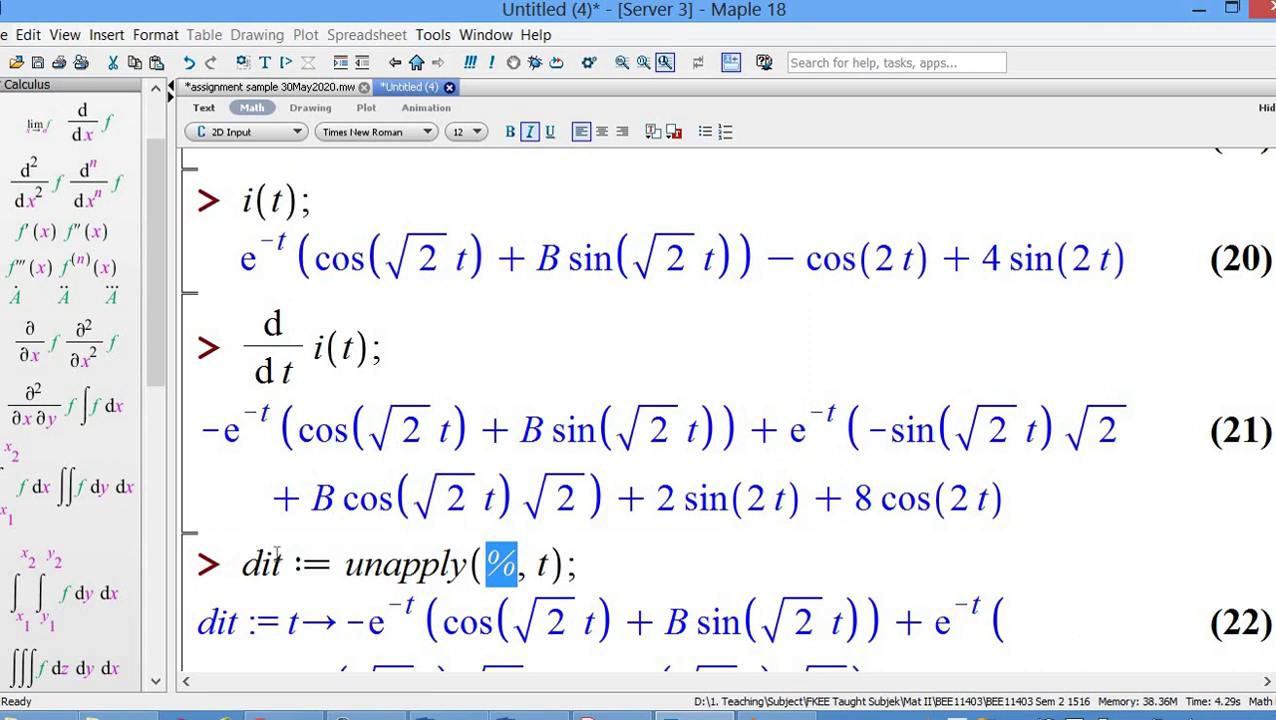
Examine the dit function of t, its B sin(√2 t) term, and how B := solve(dit(0) = 7, B) uses it
double_click(318, 622)
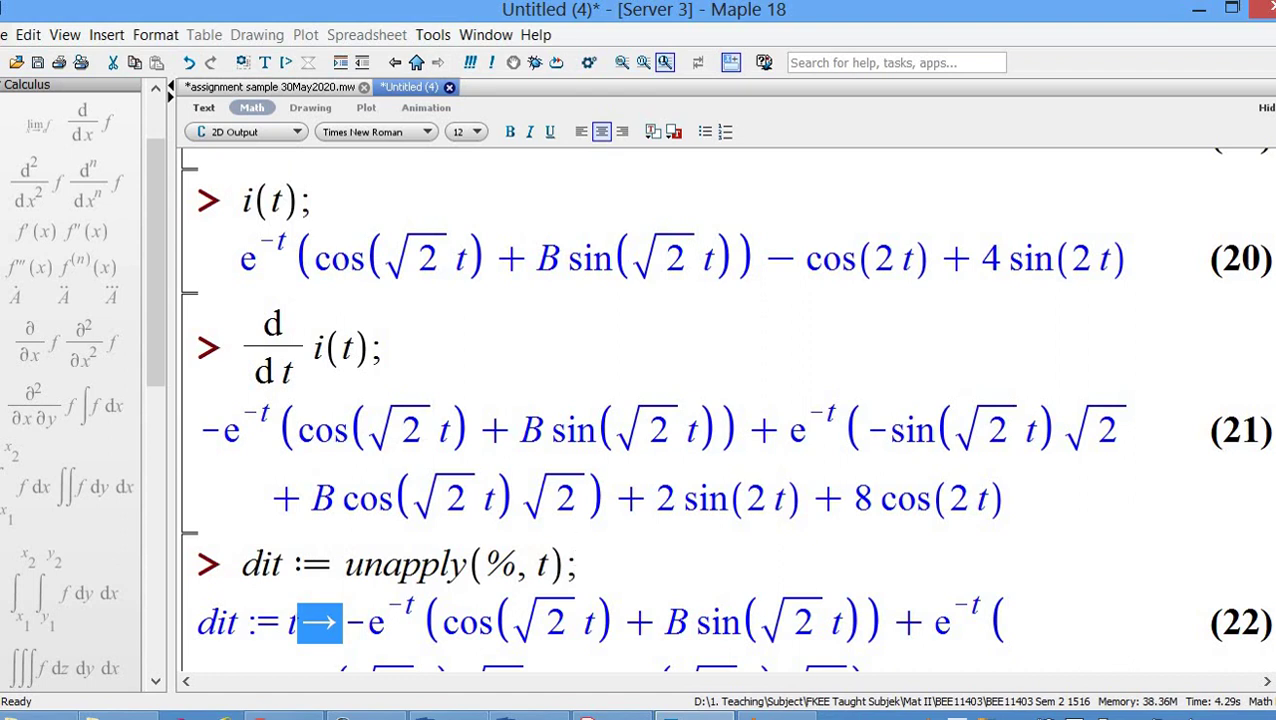
scroll(723, 409, "down", 3)
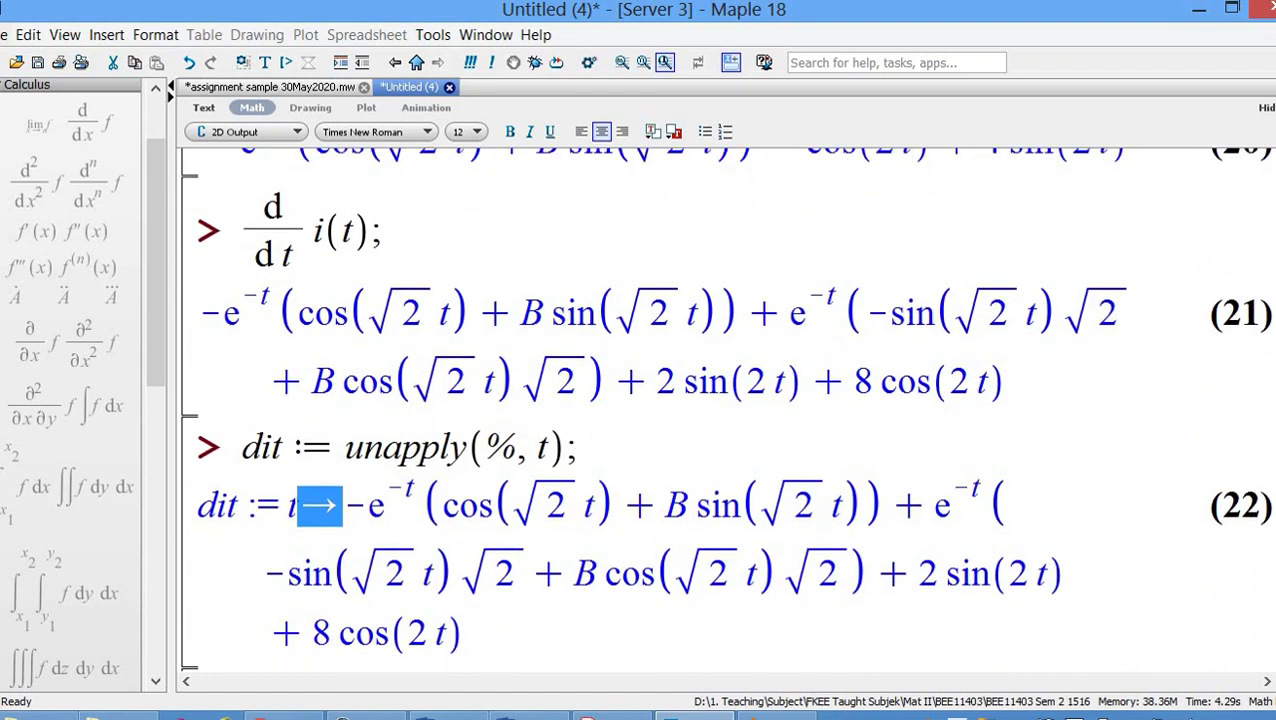
scroll(723, 408, "down", 3)
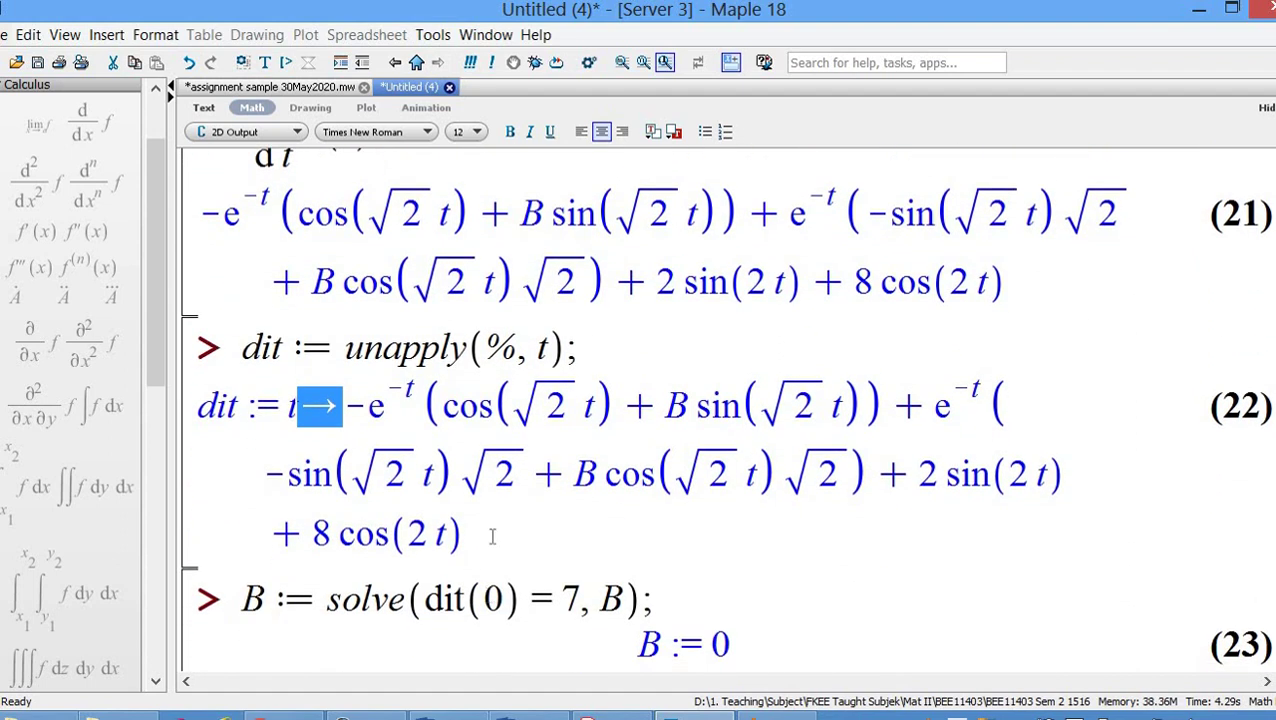
left_click(558, 521)
left_click(670, 405)
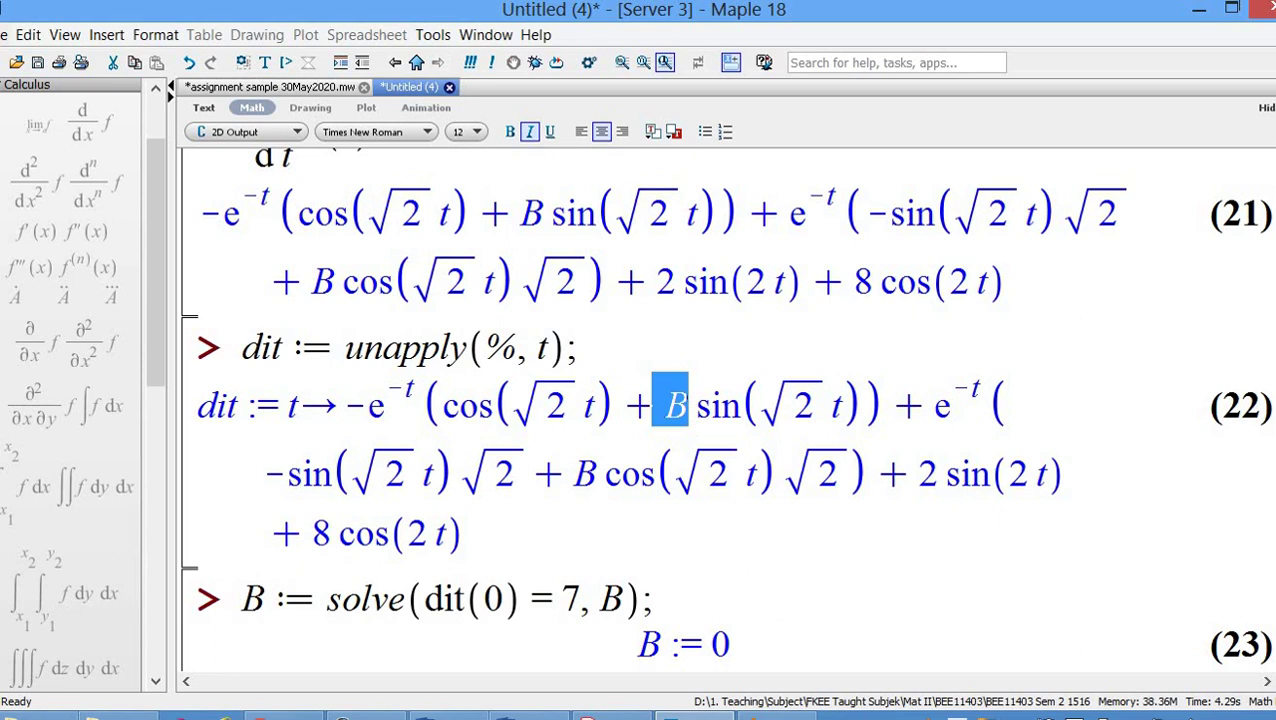
scroll(724, 409, "down", 1)
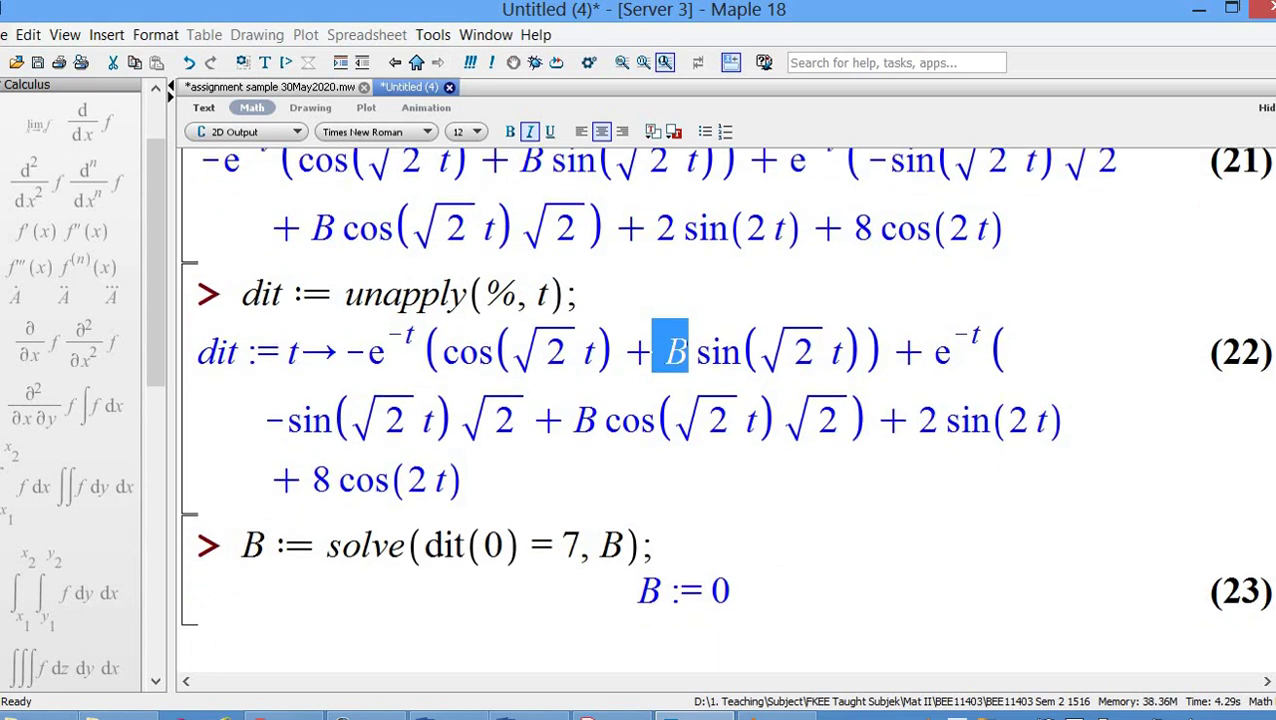
Add a new execution group after the B := solve(dit(0) = 7, B) line and evaluate i(t); in it
left_click(776, 552)
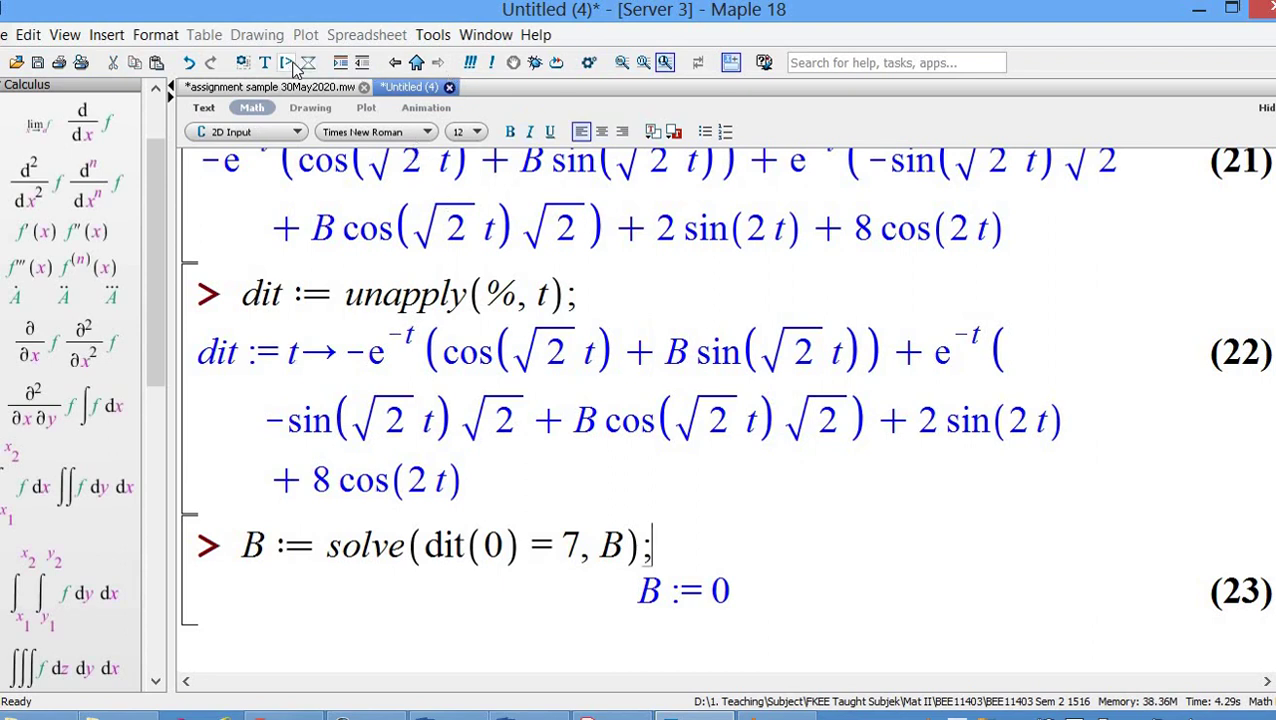
left_click(288, 63)
type("i(t);")
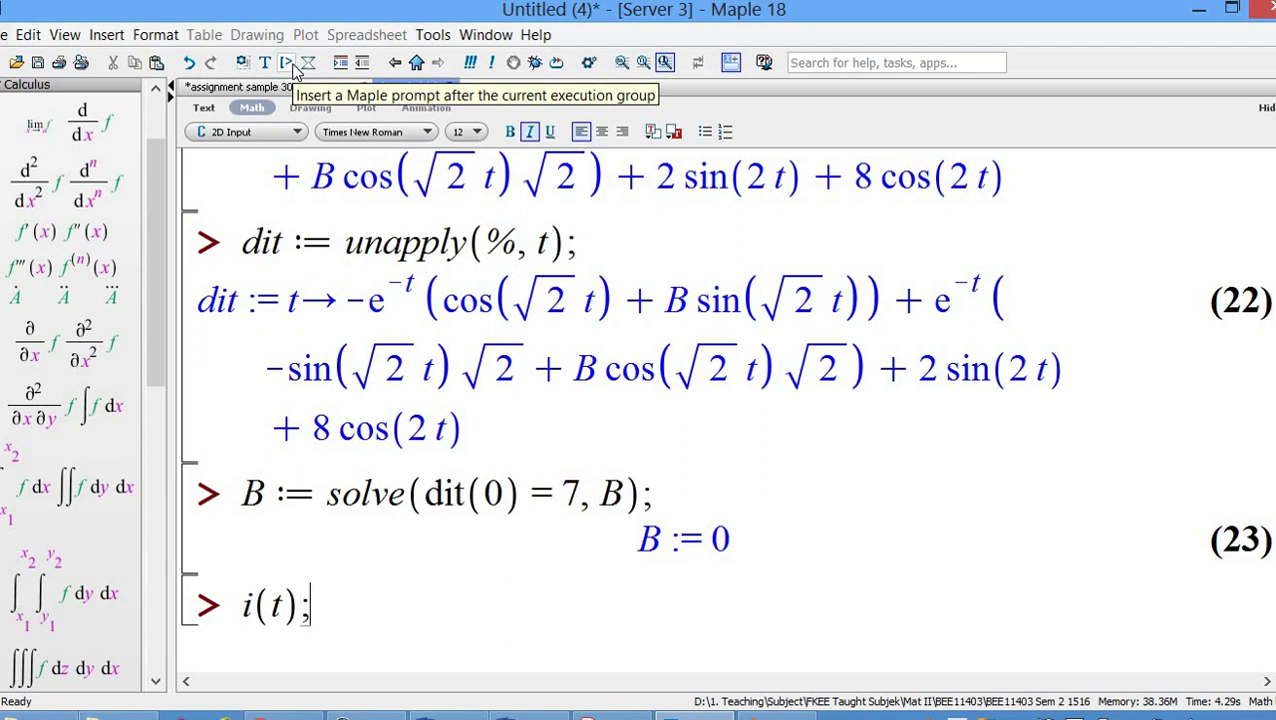
key("Return")
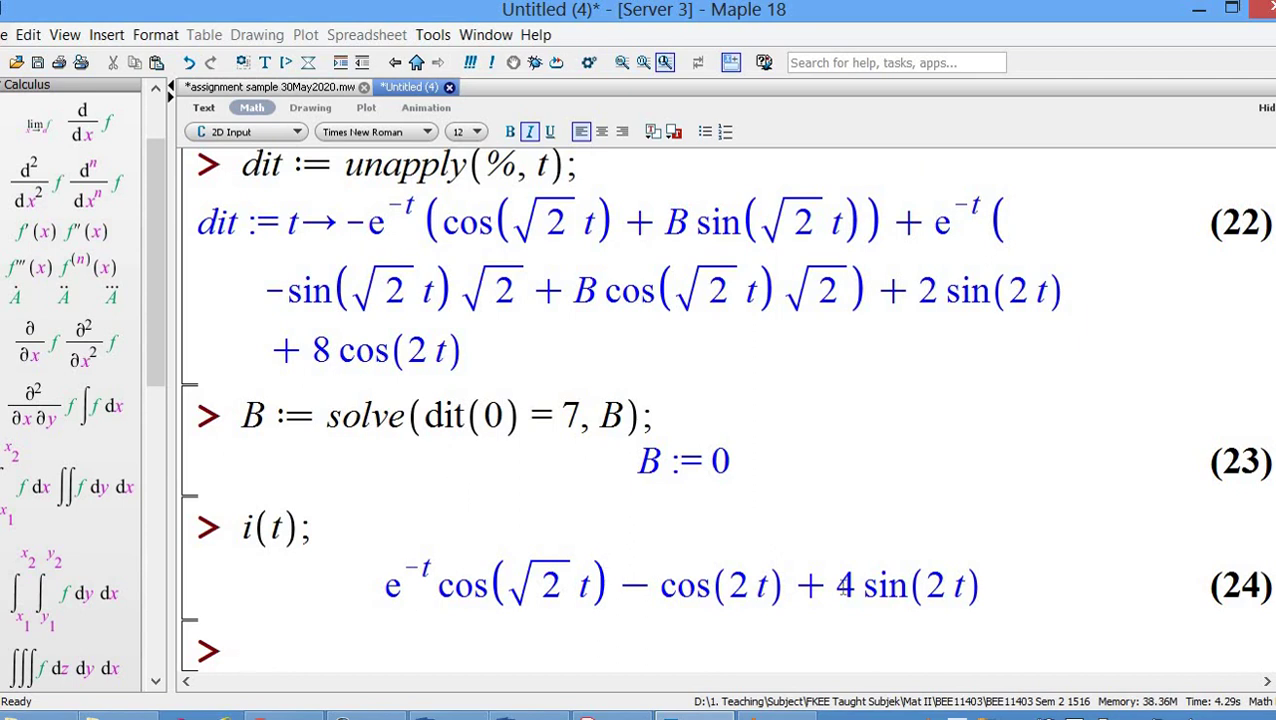
Review the A := solve(i(0) = 0, A) line, the i(t) expression still containing B, and its derivative
scroll(723, 409, "up", 1)
scroll(540, 430, "up", 10)
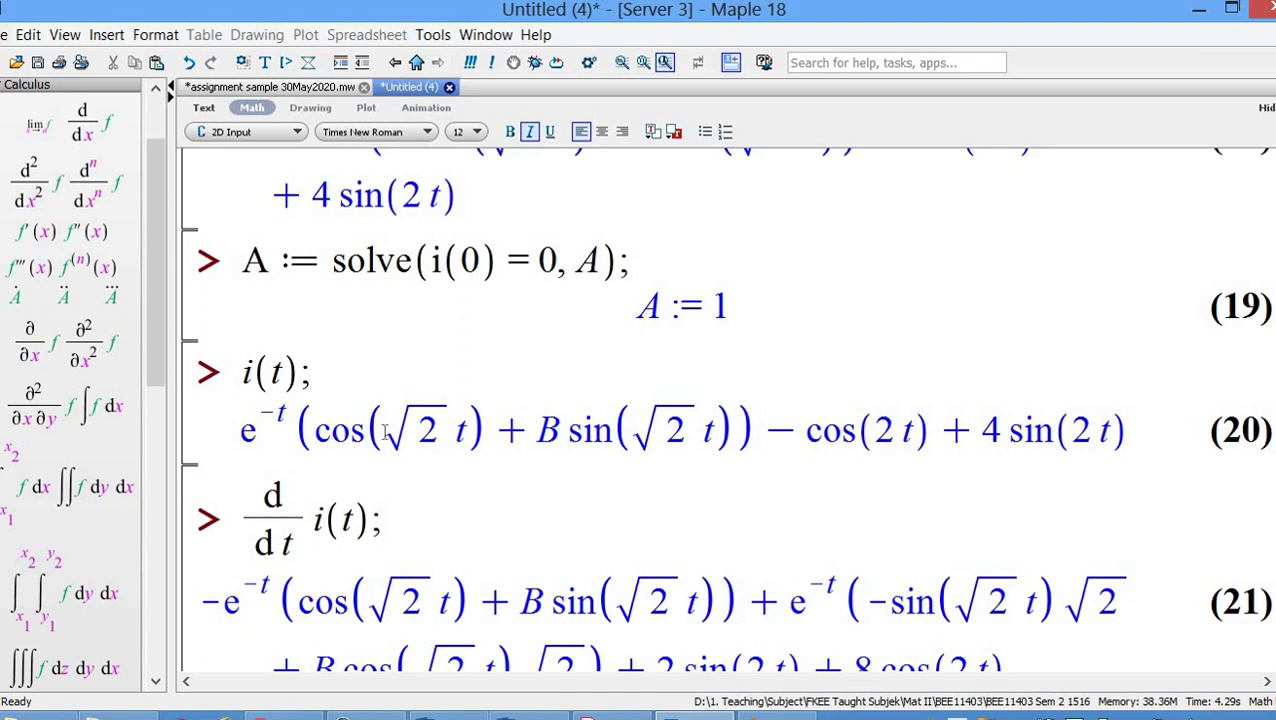
scroll(700, 420, "down", 10)
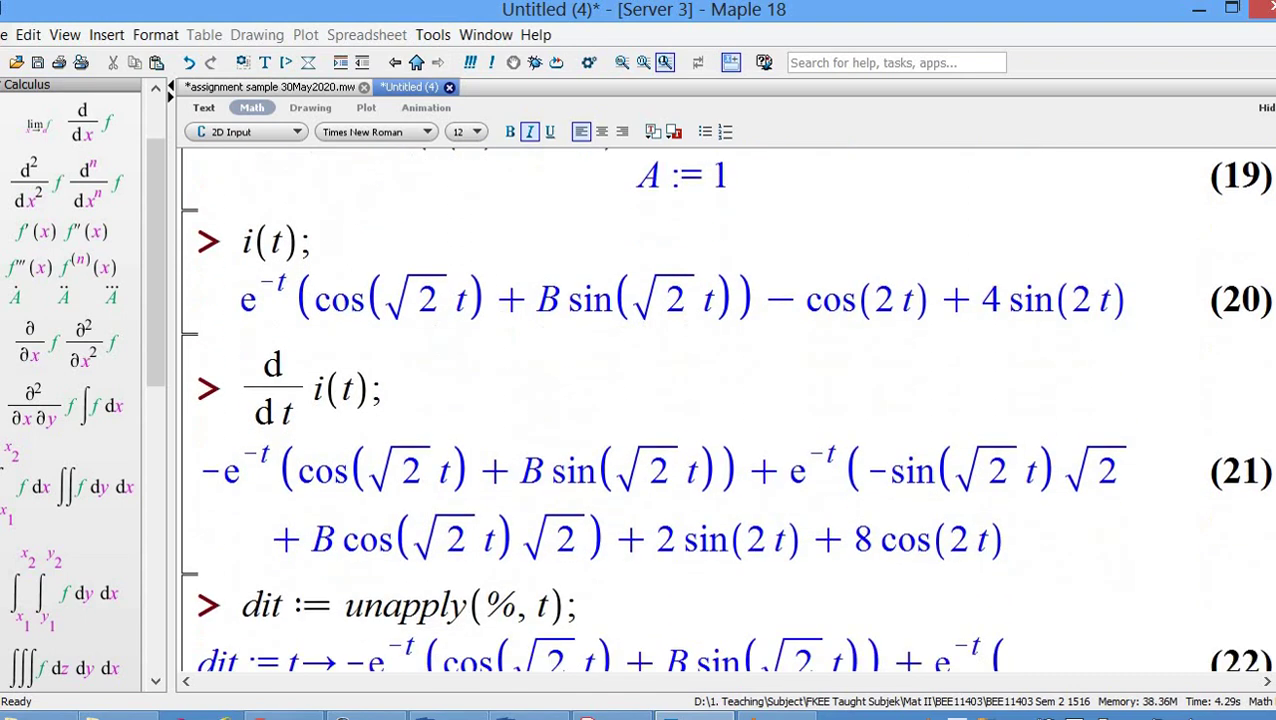
scroll(700, 420, "up", 10)
scroll(800, 498, "up", 1)
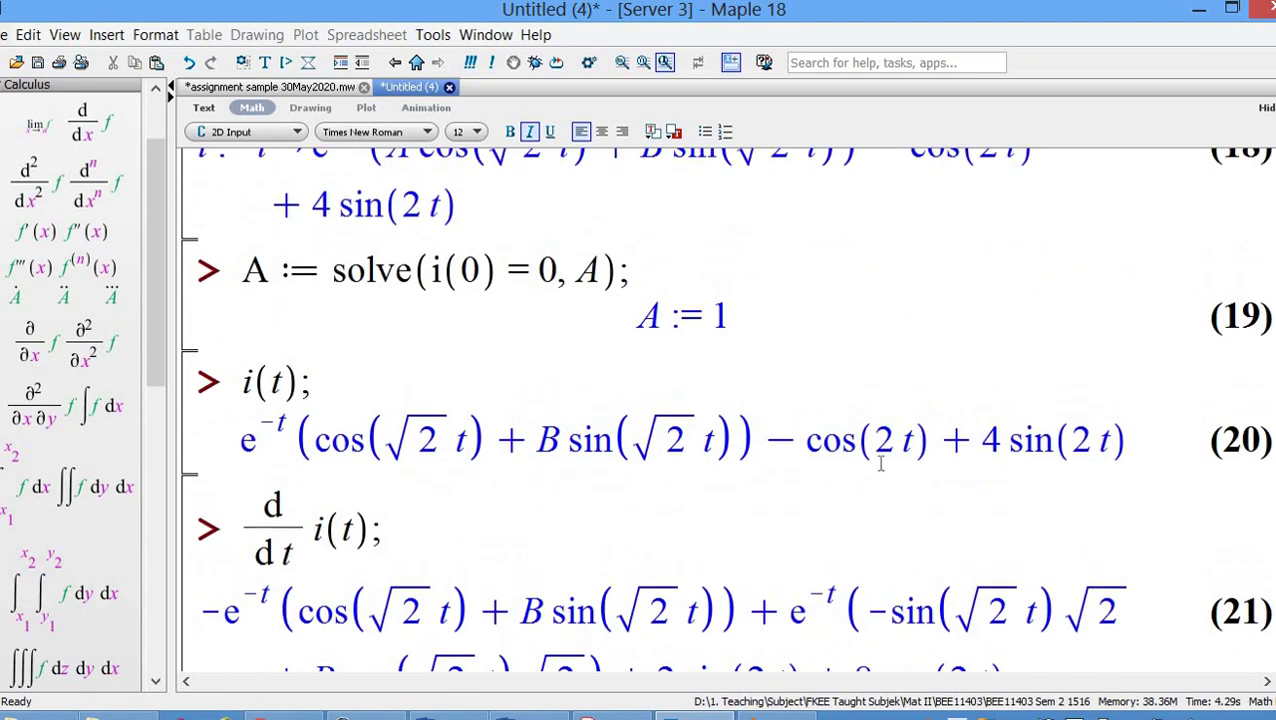
scroll(723, 396, "down", 5)
Review the ODE2 definition and the dsolve general, particular, Laplace and series solutions at the start of the worksheet for comparison
scroll(723, 396, "up", 15)
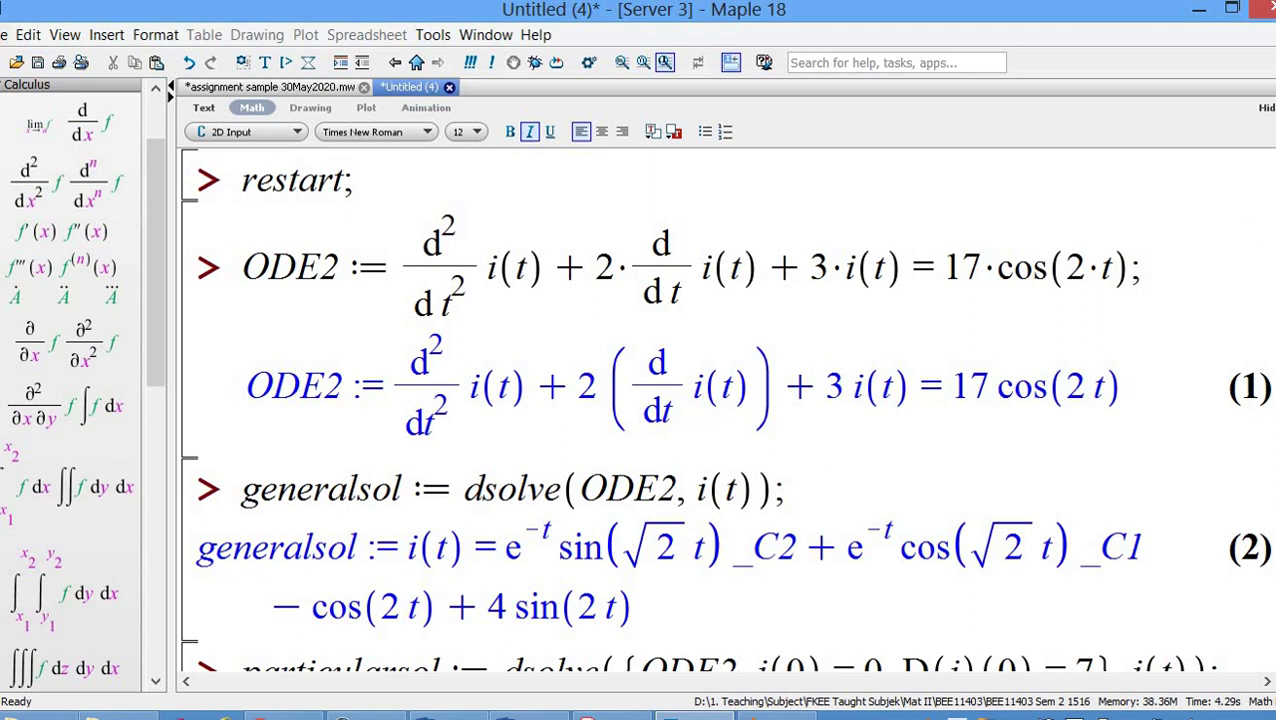
scroll(723, 408, "down", 3)
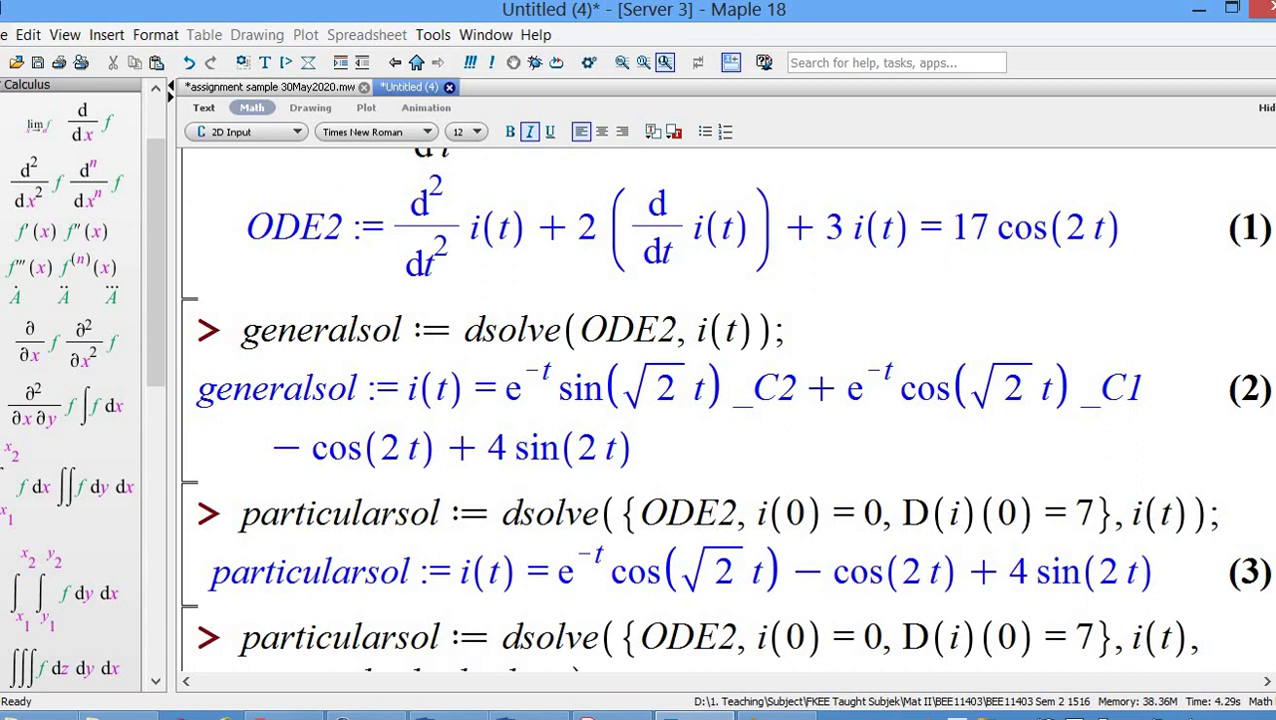
scroll(723, 408, "down", 9)
scroll(723, 408, "up", 3)
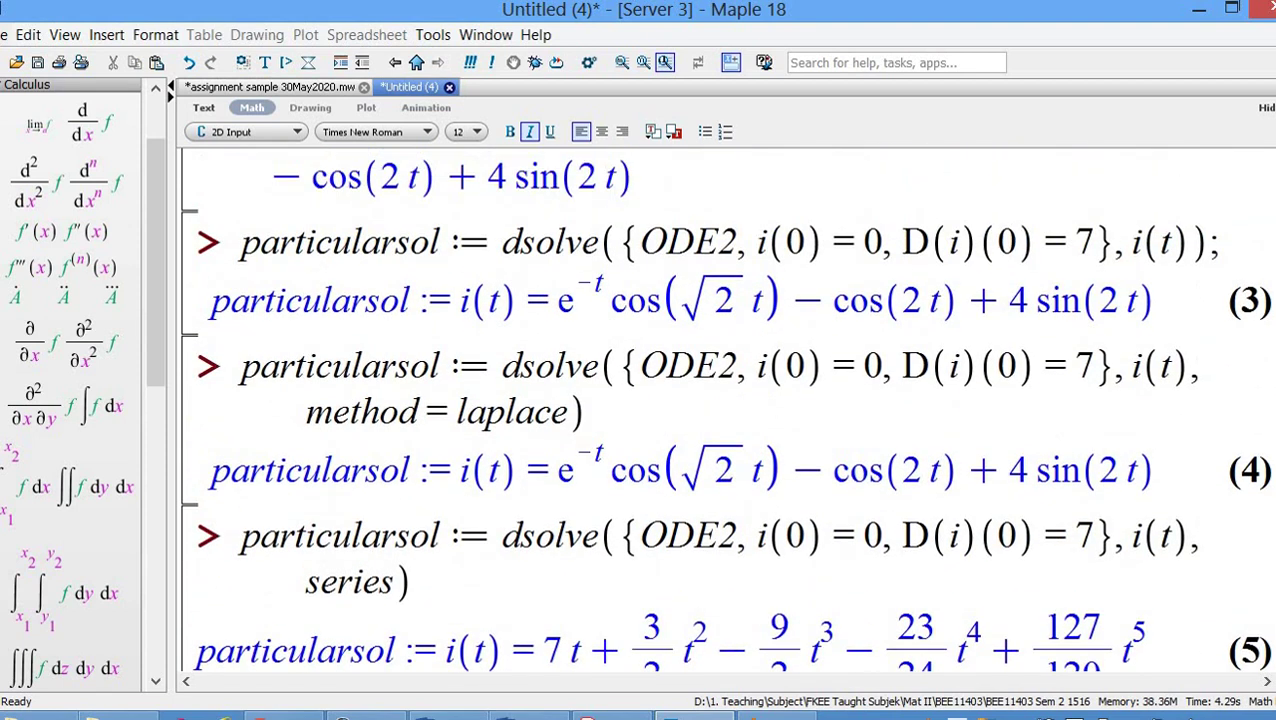
scroll(723, 410, "down", 1)
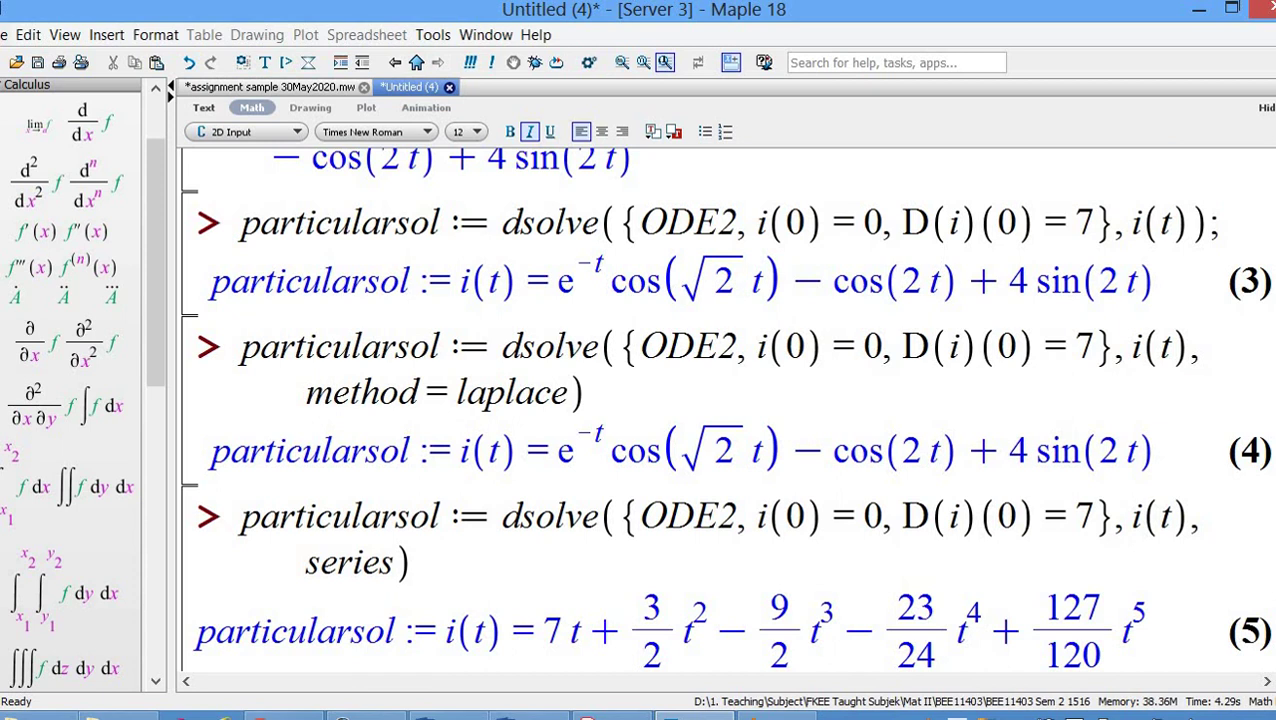
scroll(728, 410, "up", 5)
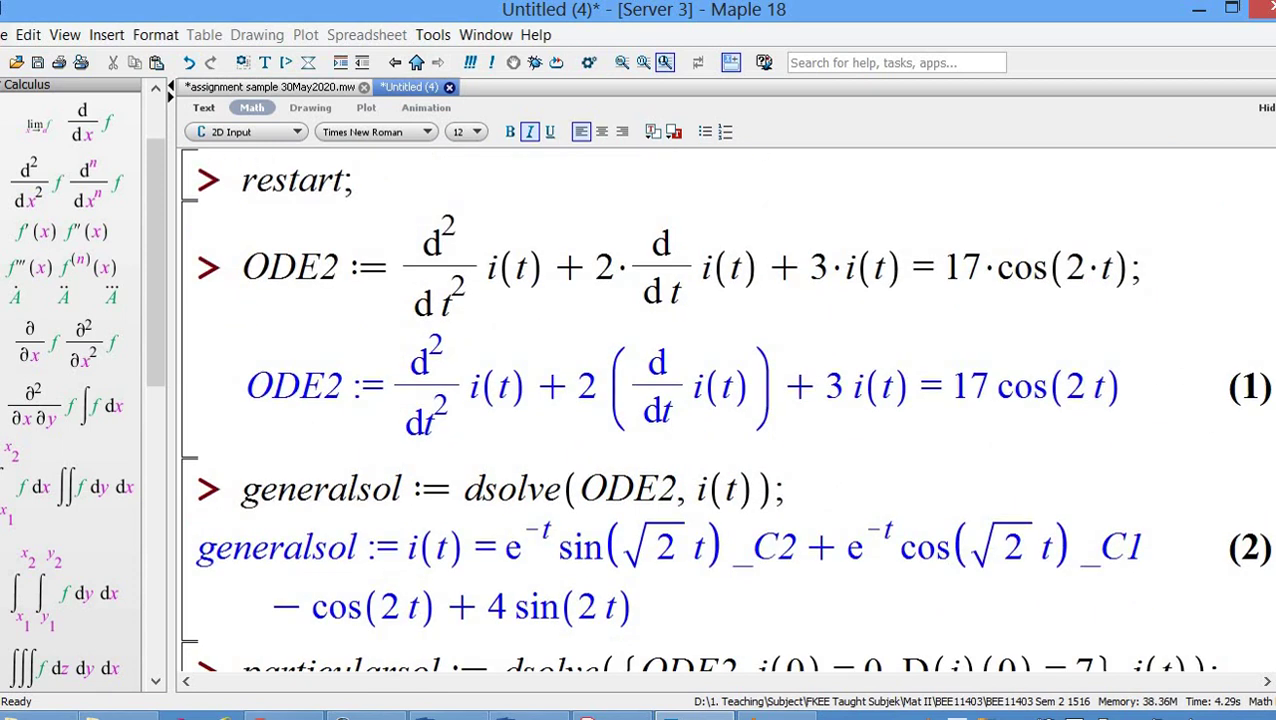